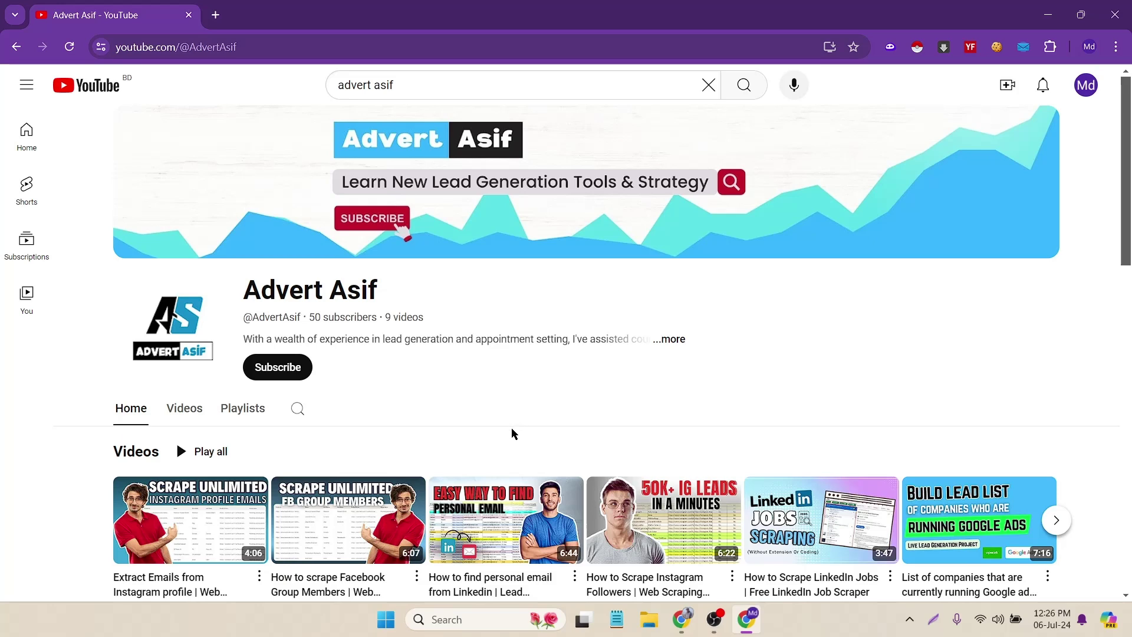
# - Open a new browser tab next to the Advert Asif YouTube channel page
pyautogui.click(215, 15)
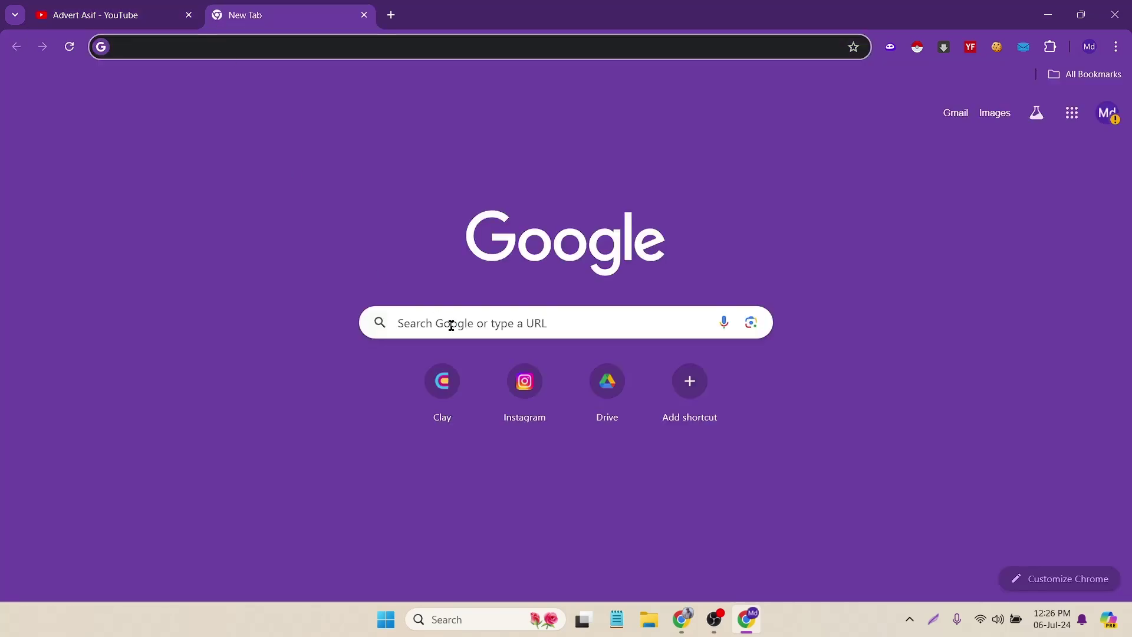
pyautogui.write('site:')
pyautogui.write('youtube.c')
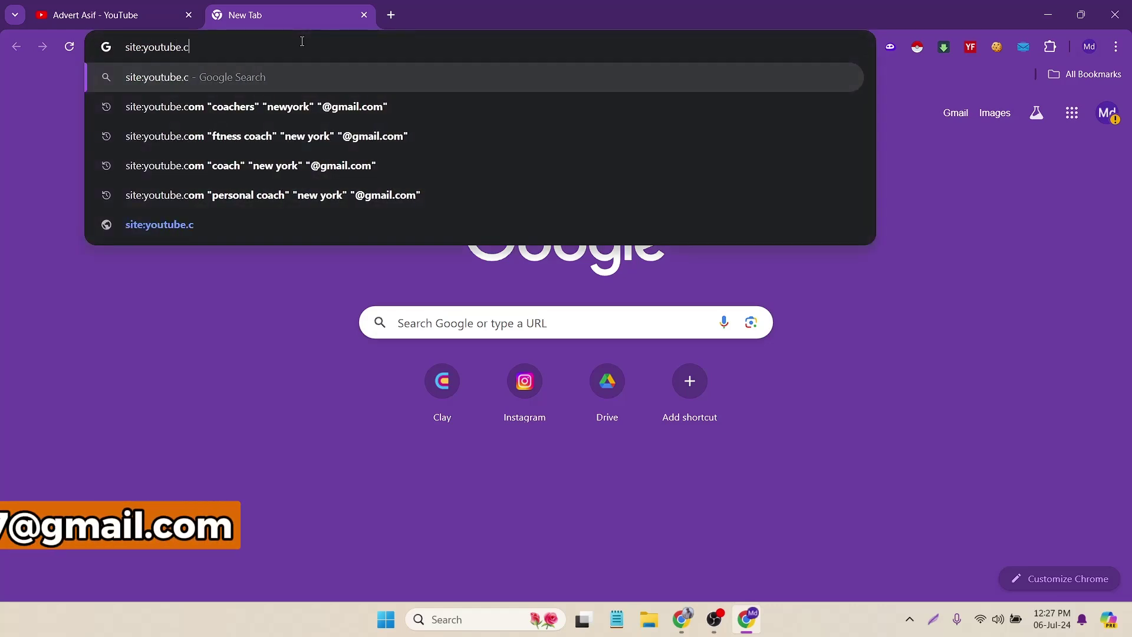
pyautogui.write('om')
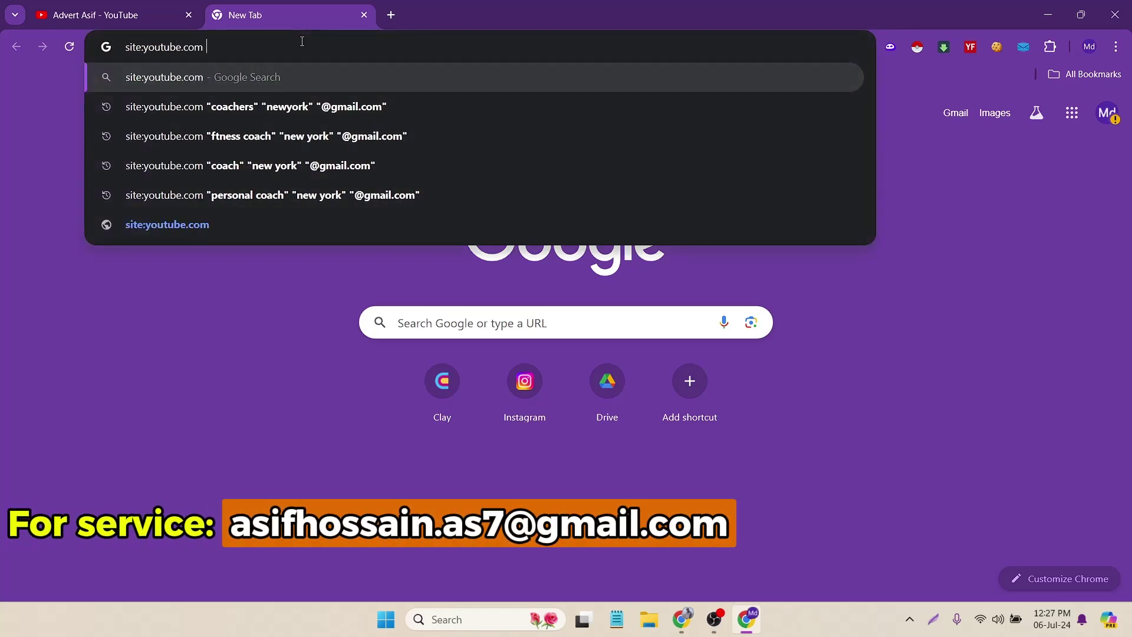
pyautogui.write(' ""')
pyautogui.press('Left')
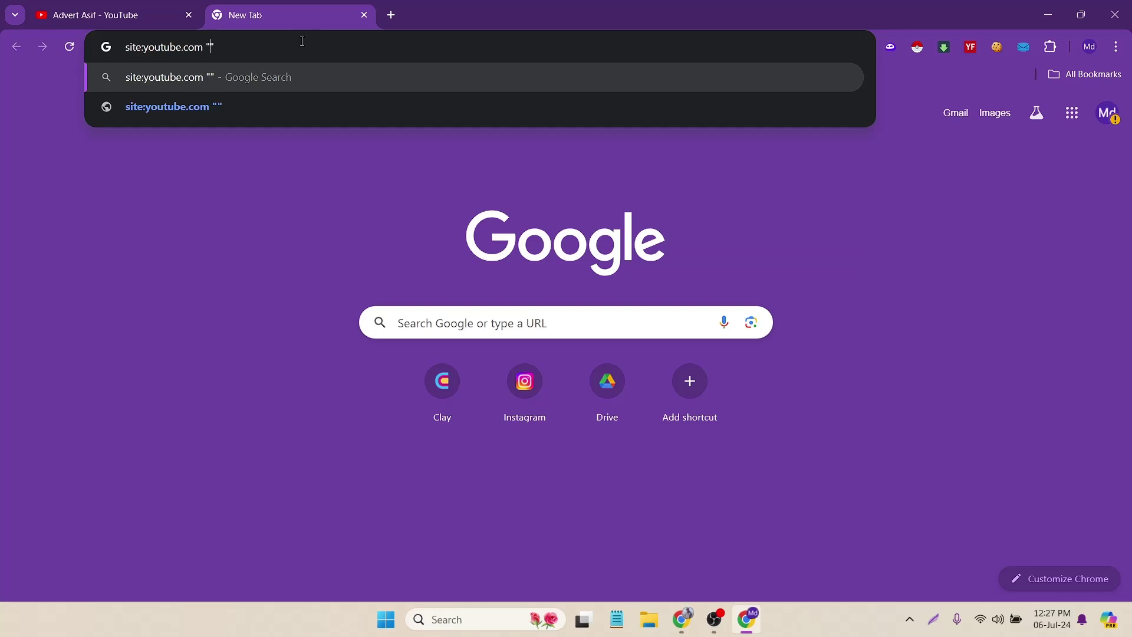
pyautogui.write('coach"')
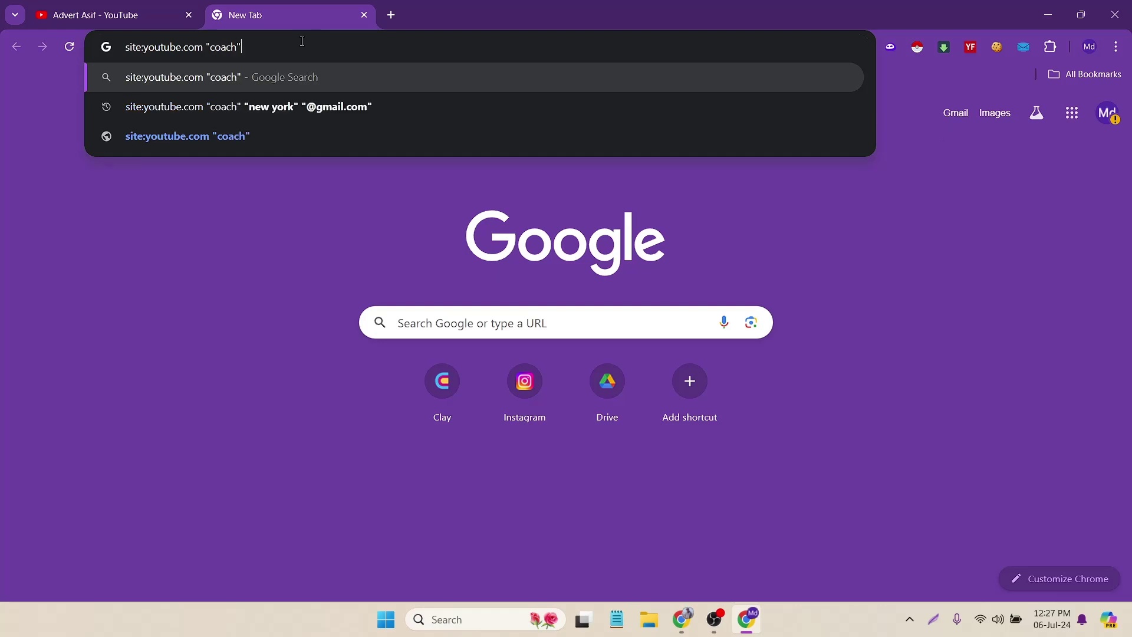
pyautogui.write(' ""')
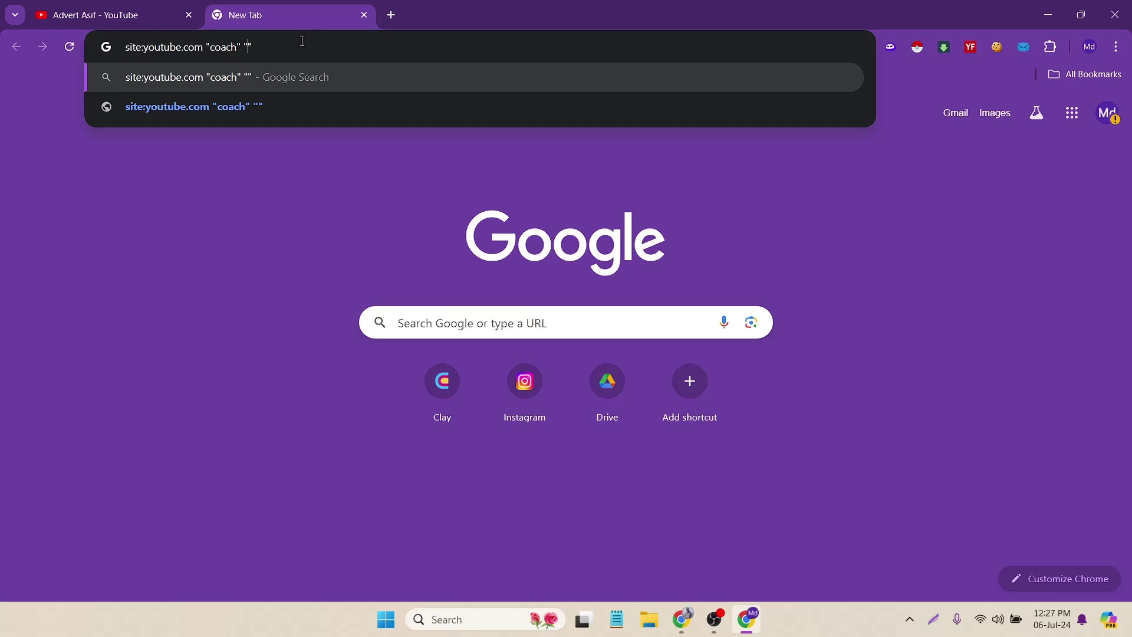
pyautogui.write('usa')
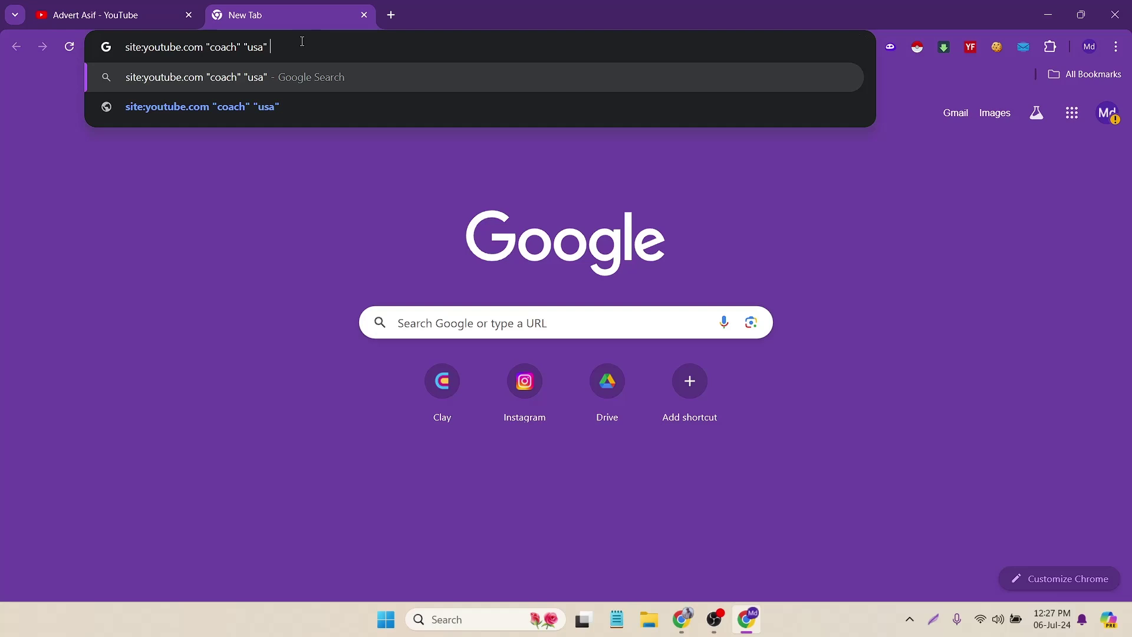
pyautogui.write(' ""@')
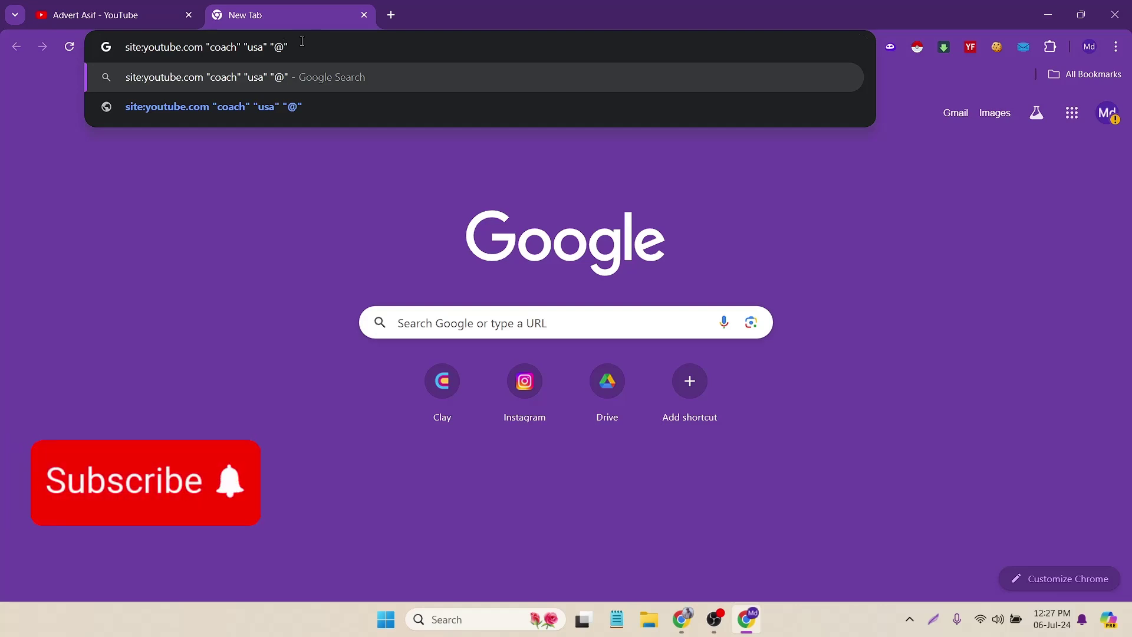
pyautogui.write('gmail.com')
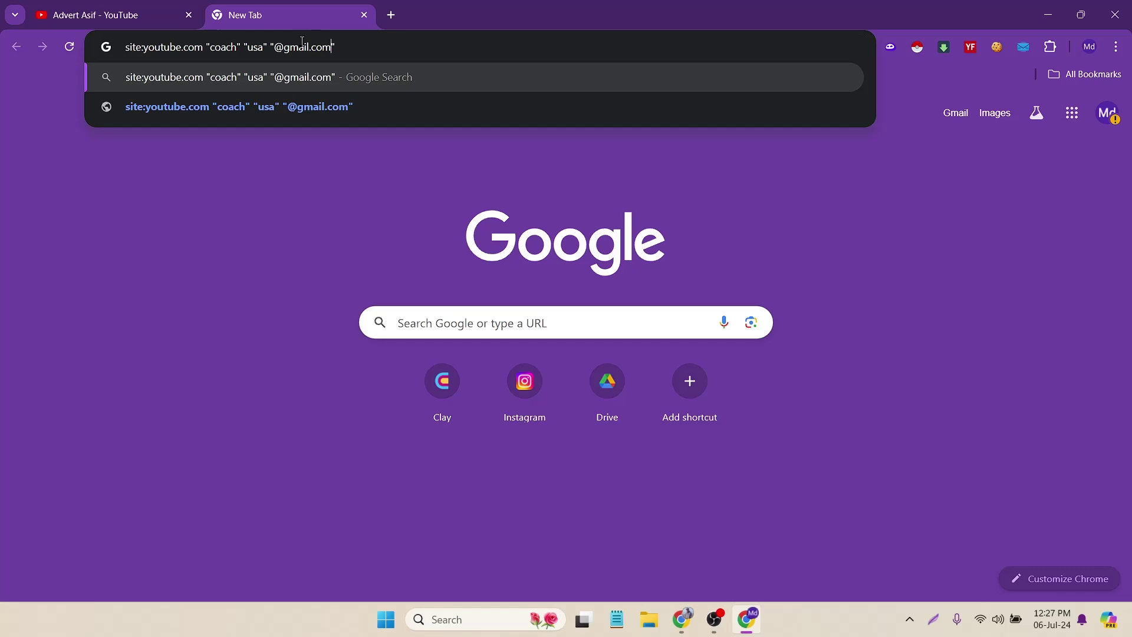
pyautogui.press('Return')
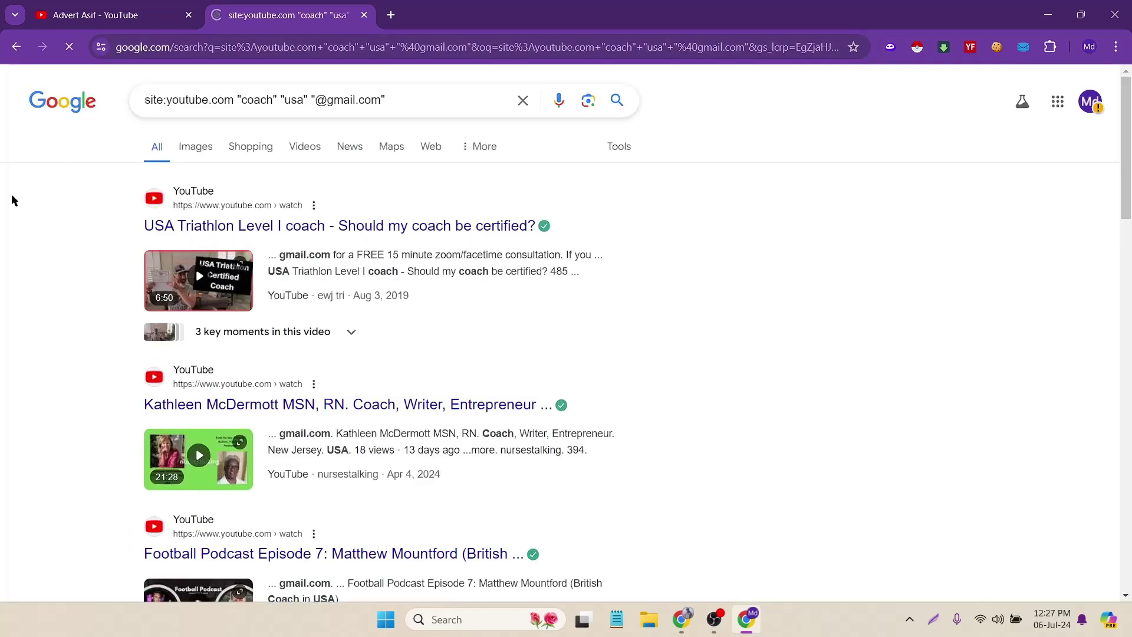
# - Skim the coach results, then open Email Extractor's Chrome Web Store page from its toolbar icon
pyautogui.scroll(-2, 5, 183)
pyautogui.scroll(-15, 4, 180)
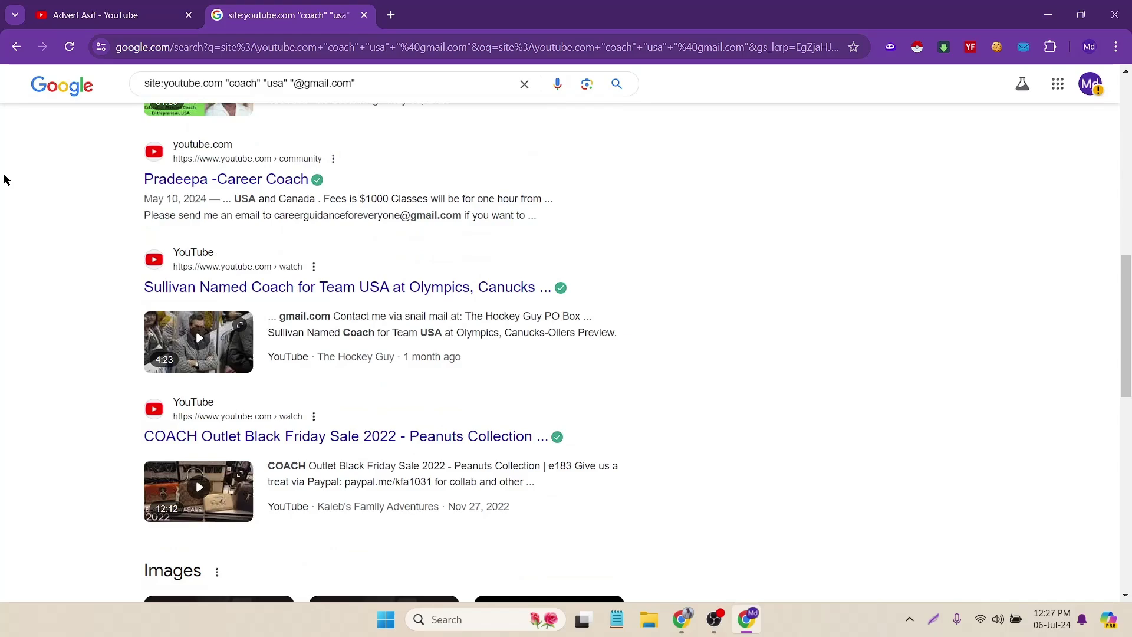
pyautogui.scroll(8, 559, 398)
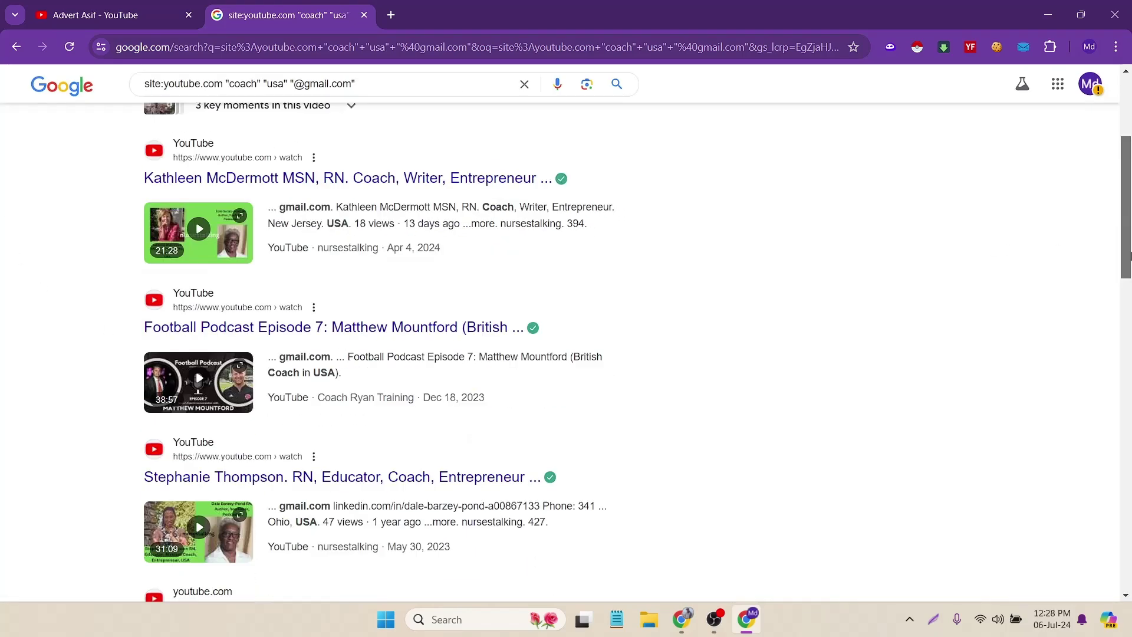
pyautogui.scroll(-8, 420, 504)
pyautogui.scroll(20, 16, 407)
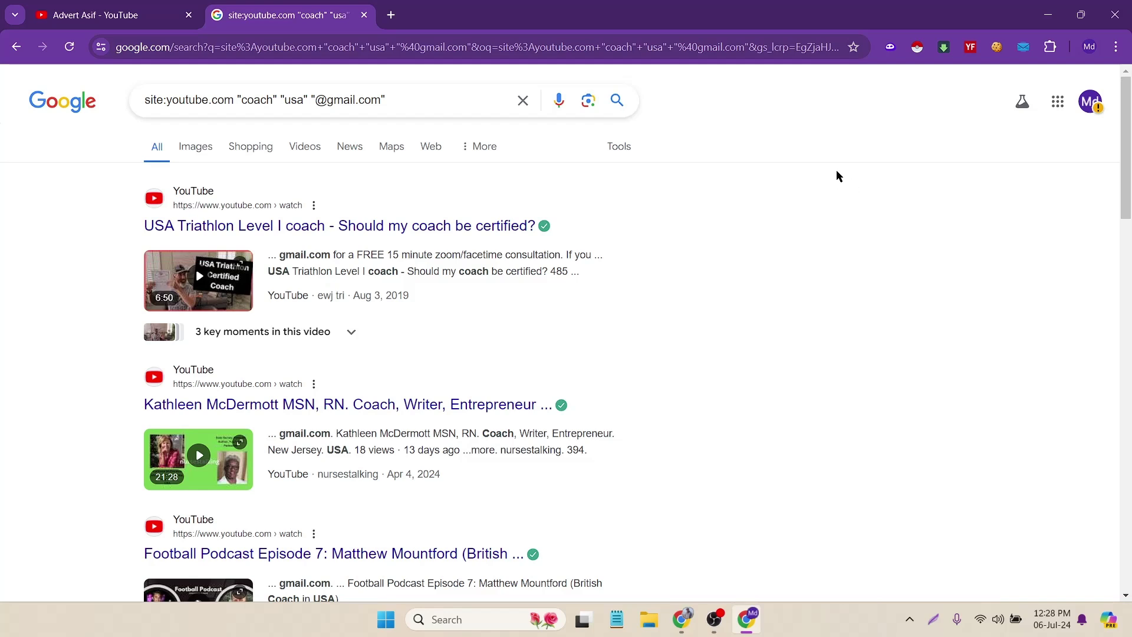
pyautogui.rightClick(1024, 54)
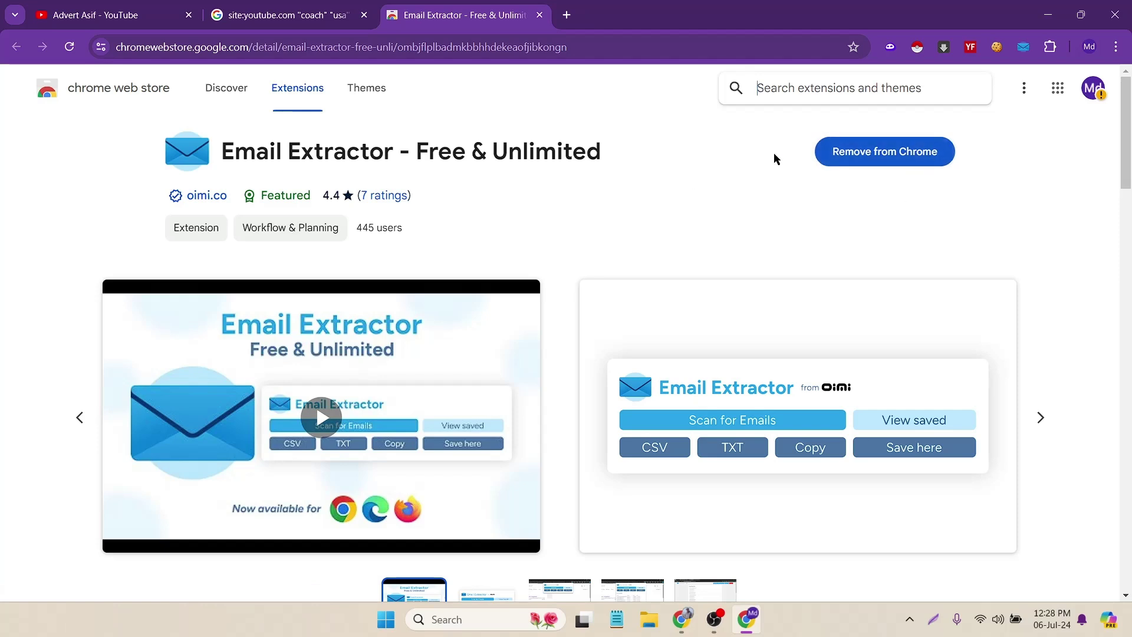
# - Check the installed extensions list, then close the Email Extractor Web Store tab
pyautogui.click(1050, 46)
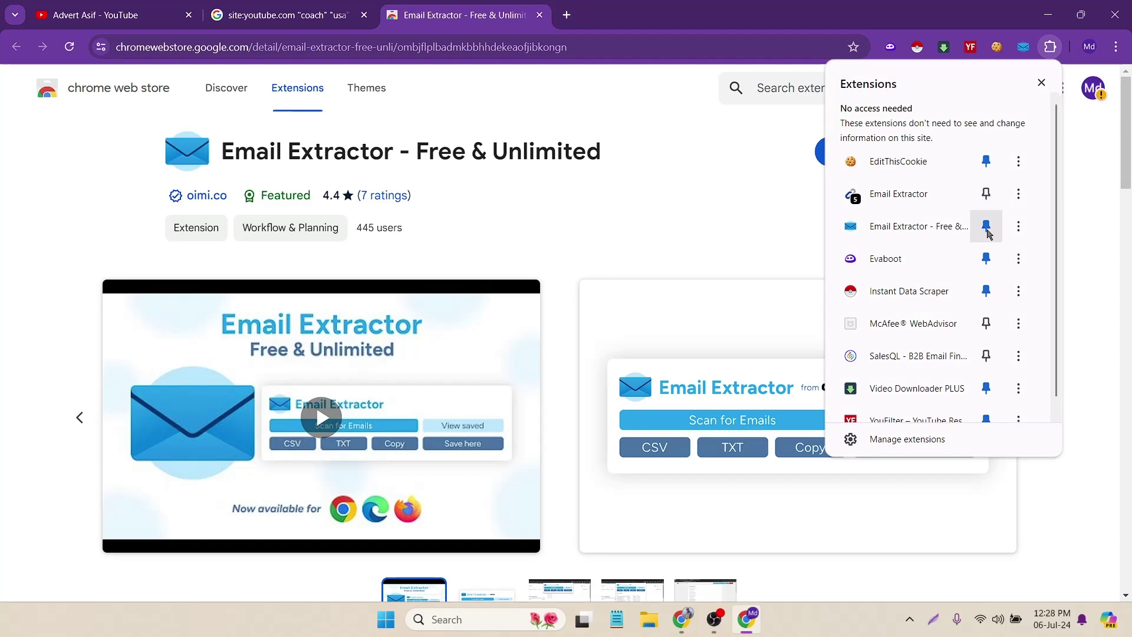
pyautogui.click(670, 176)
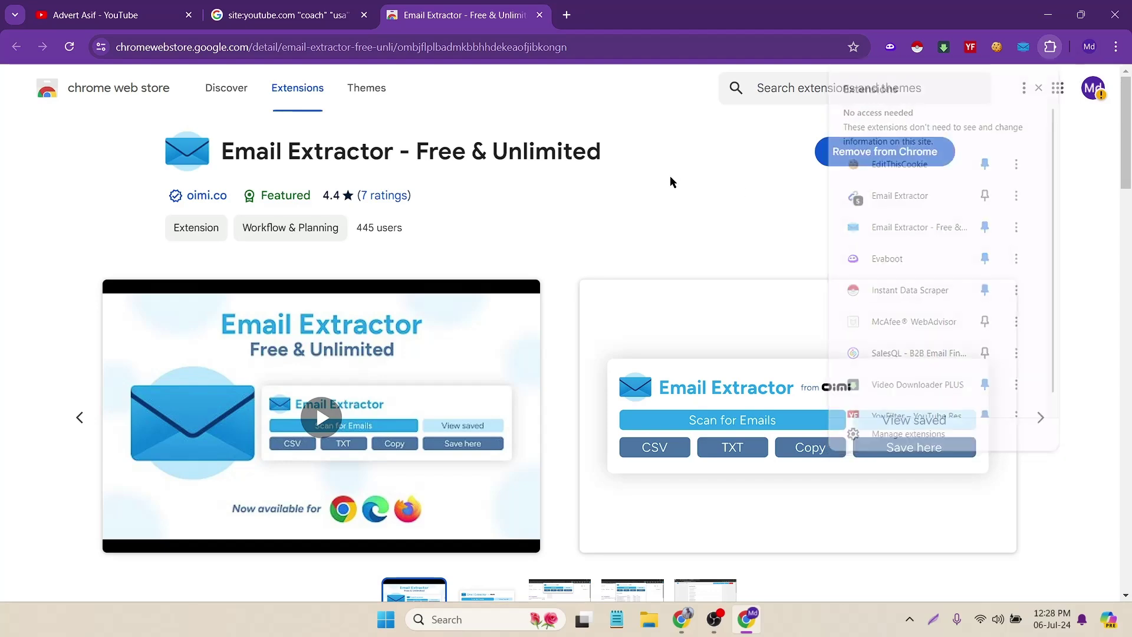
pyautogui.click(540, 15)
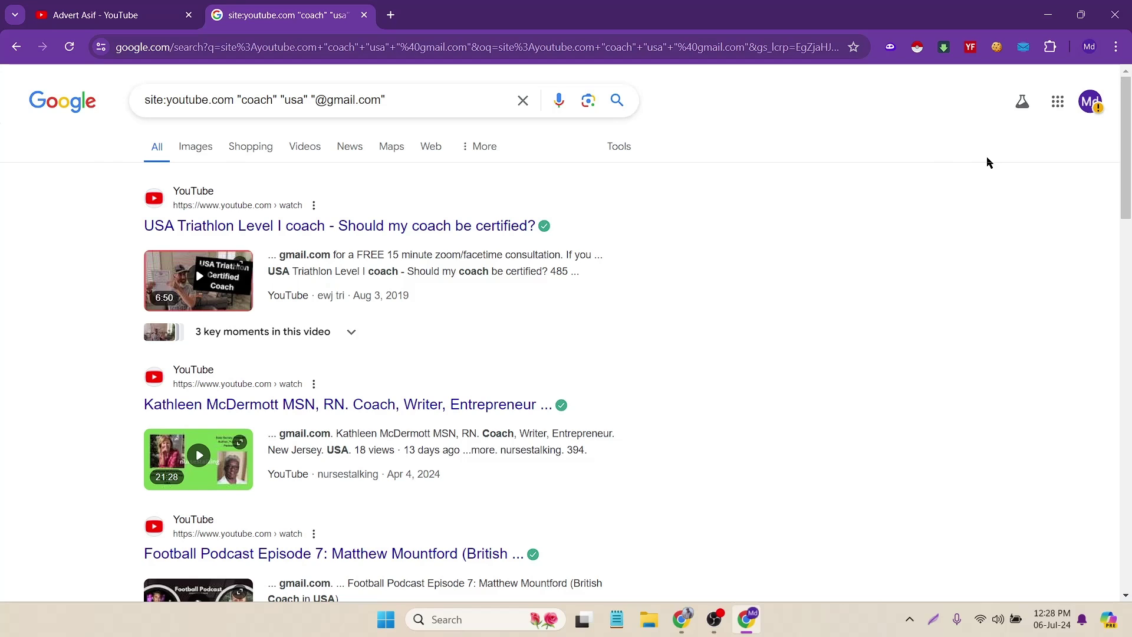
# - Scan the first page of coach results for emails with Email Extractor
pyautogui.click(1023, 46)
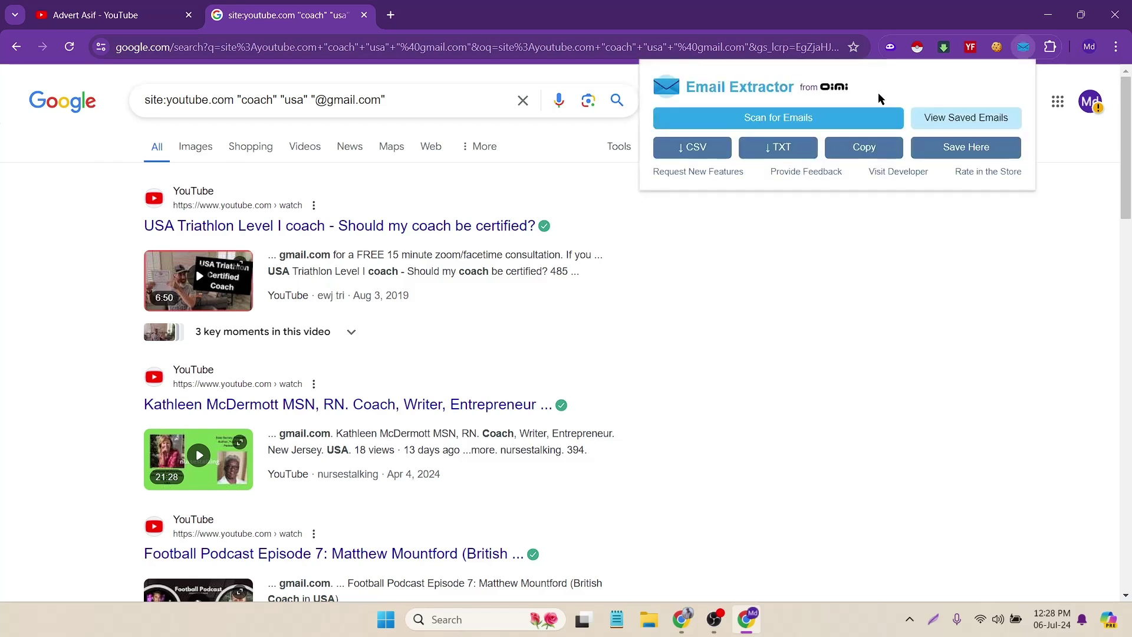
pyautogui.click(812, 119)
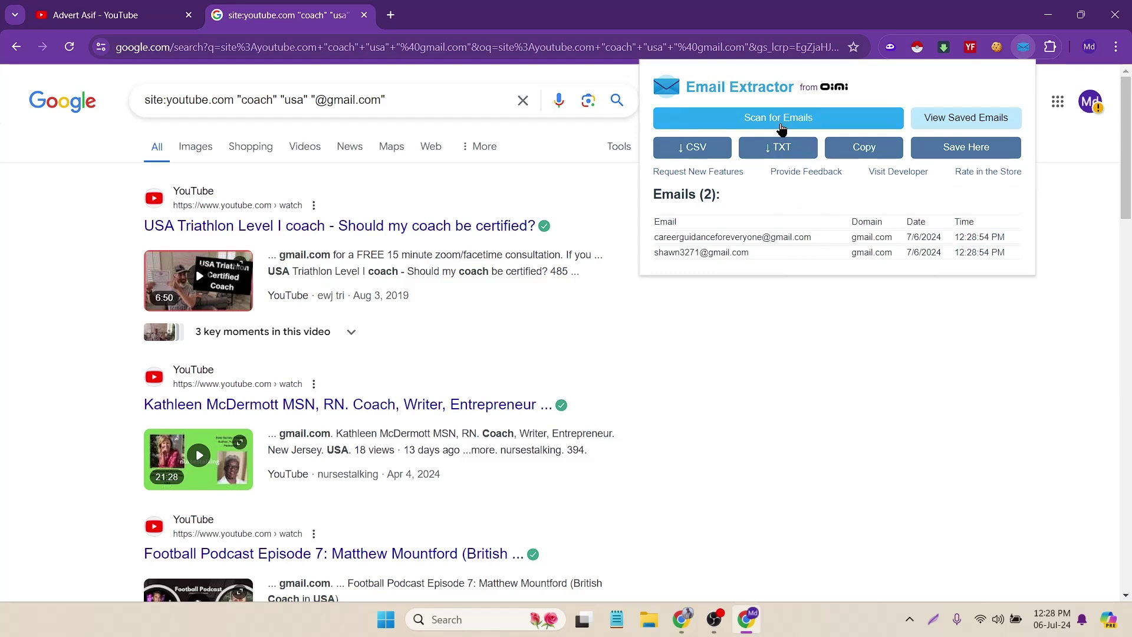
pyautogui.click(778, 118)
pyautogui.click(816, 328)
# - Scan the next results page and copy the two found gmail addresses to the clipboard
pyautogui.scroll(-15, 500, 515)
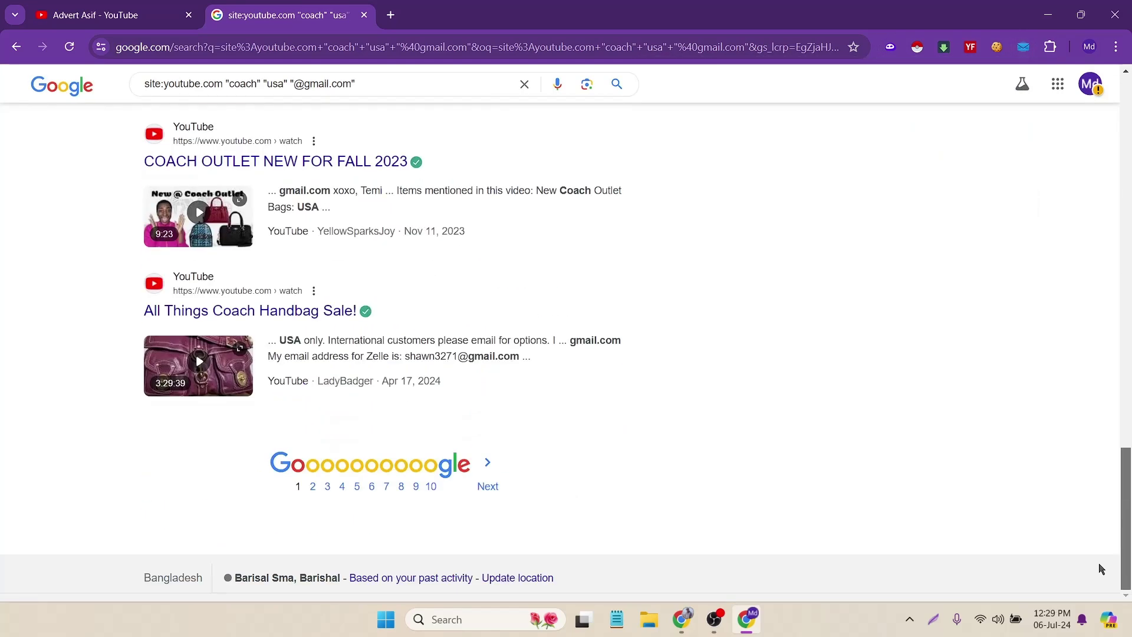
pyautogui.click(489, 487)
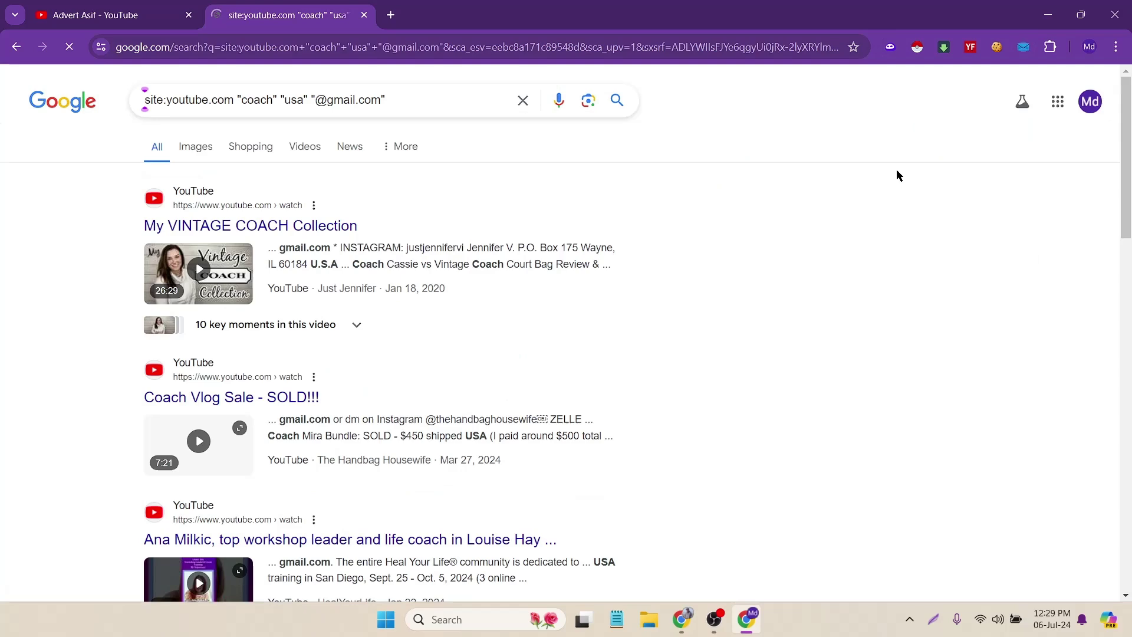
pyautogui.click(1024, 47)
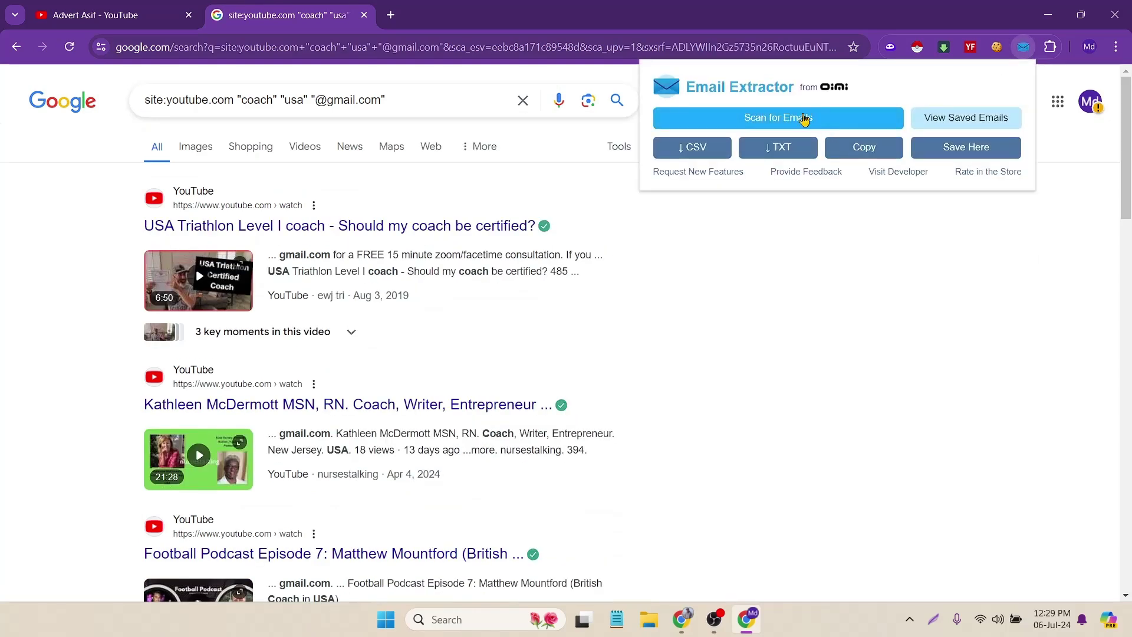
pyautogui.click(805, 119)
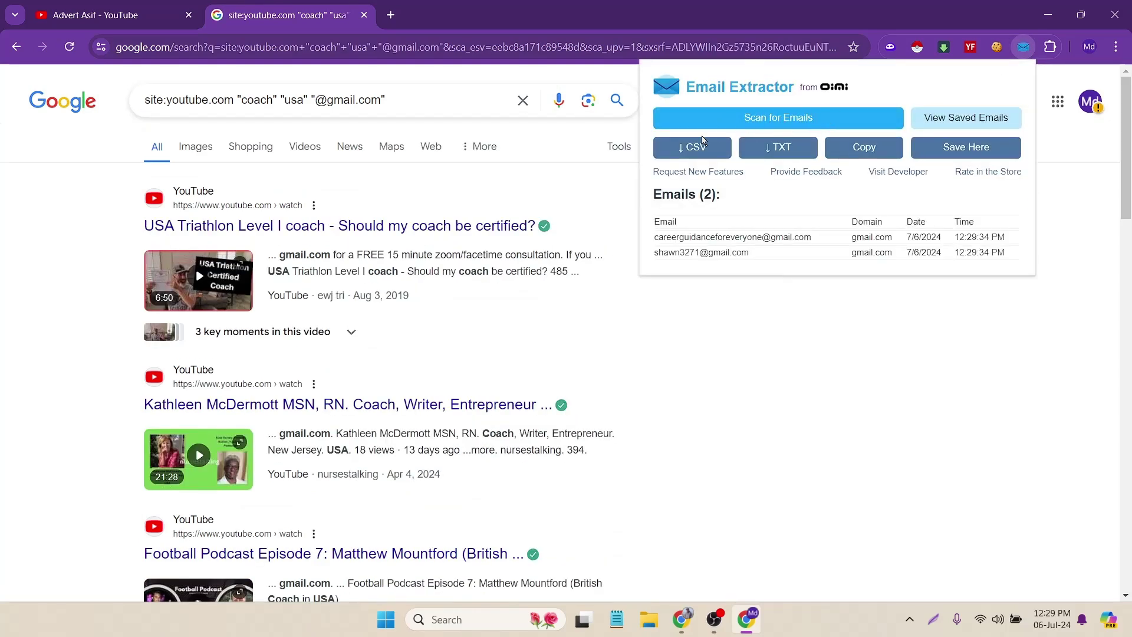
pyautogui.scroll(-20, 281, 338)
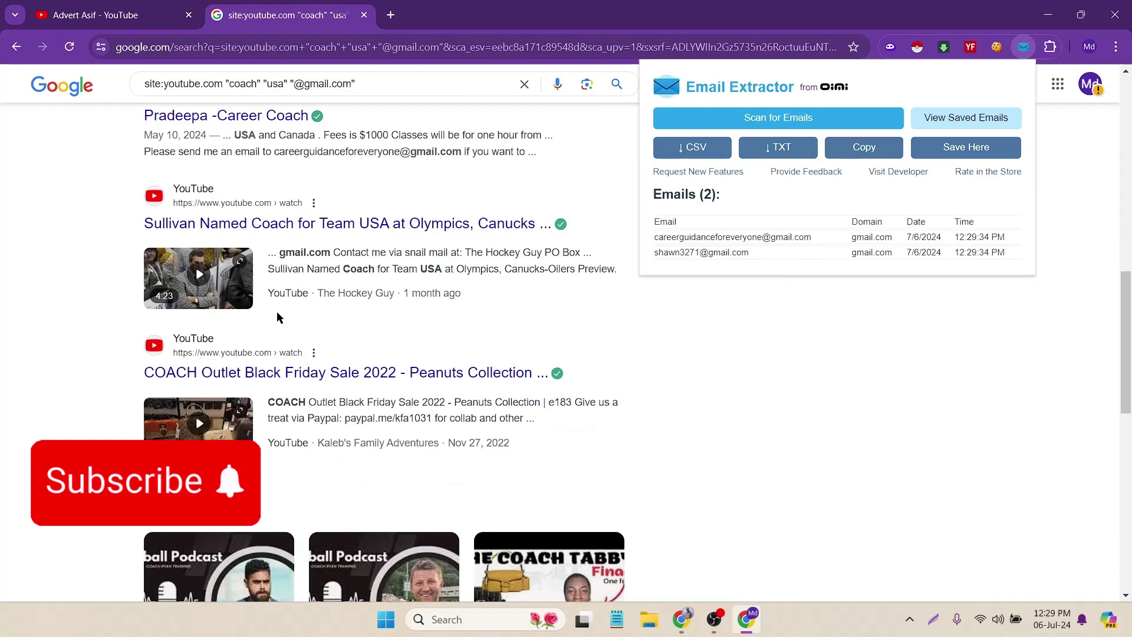
pyautogui.scroll(-2, 303, 319)
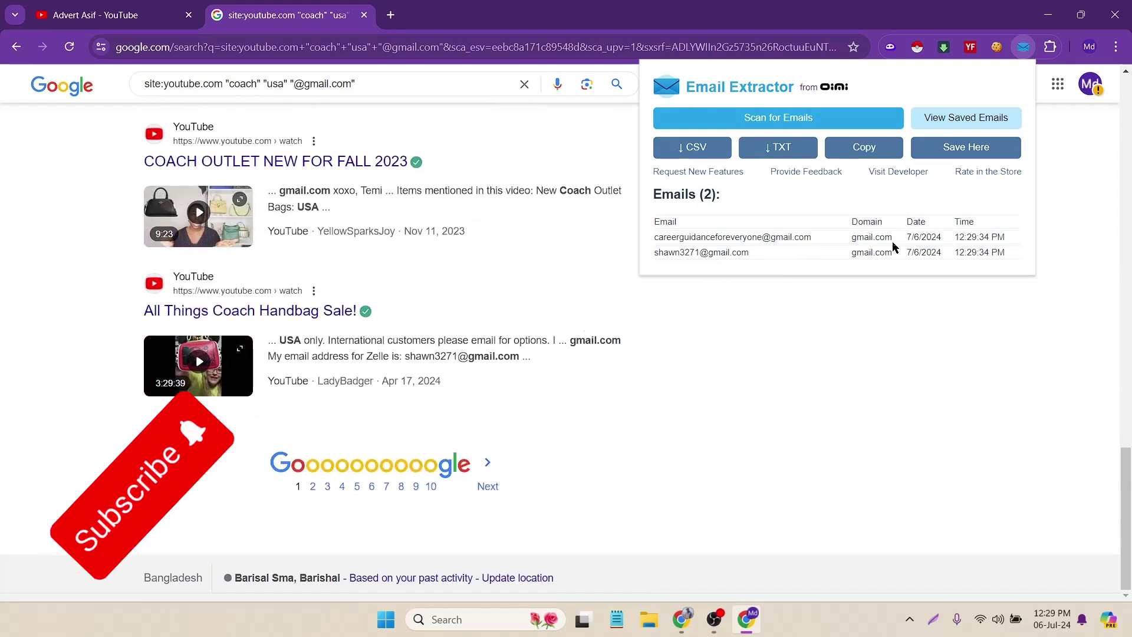
pyautogui.click(864, 147)
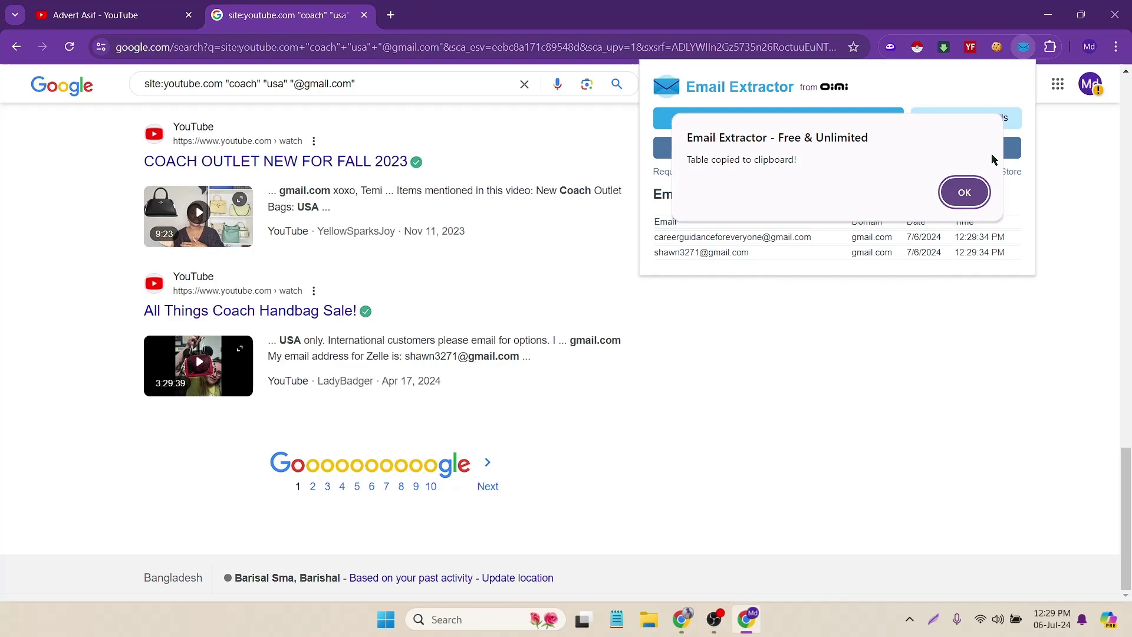
pyautogui.click(965, 191)
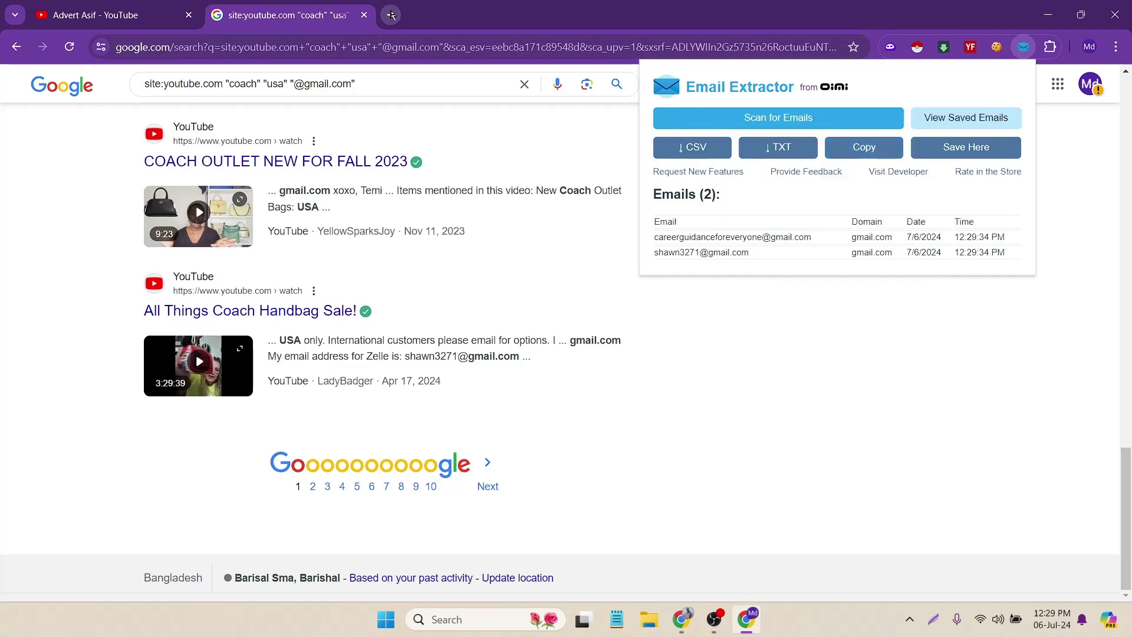
pyautogui.click(1, 276)
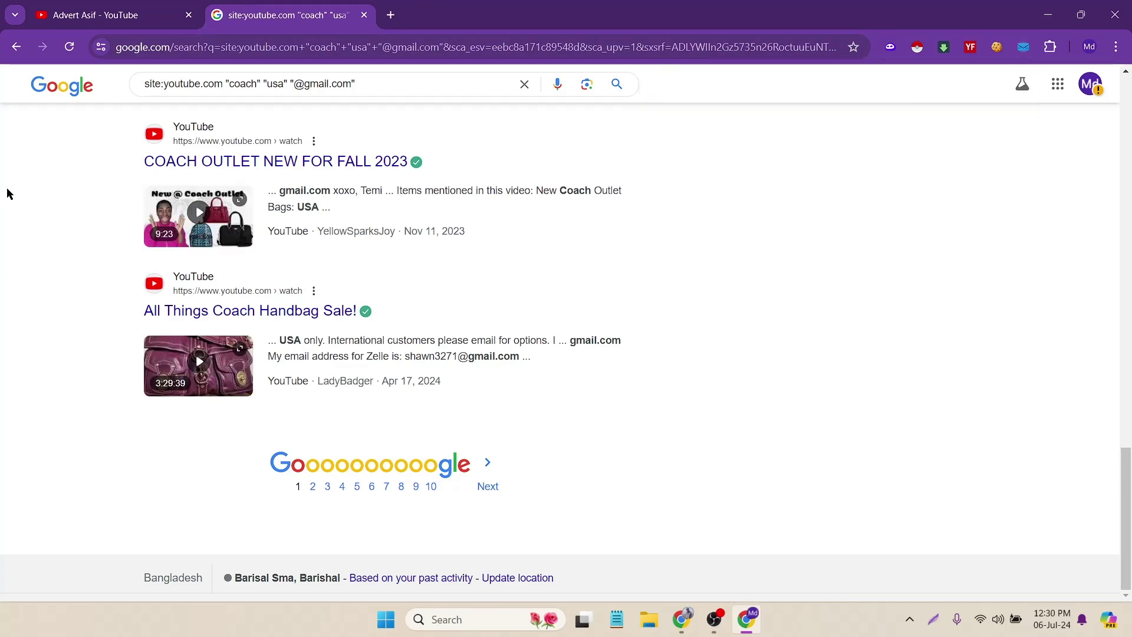
# - Create a new blank spreadsheet and paste the extracted email table at A2
pyautogui.click(448, 15)
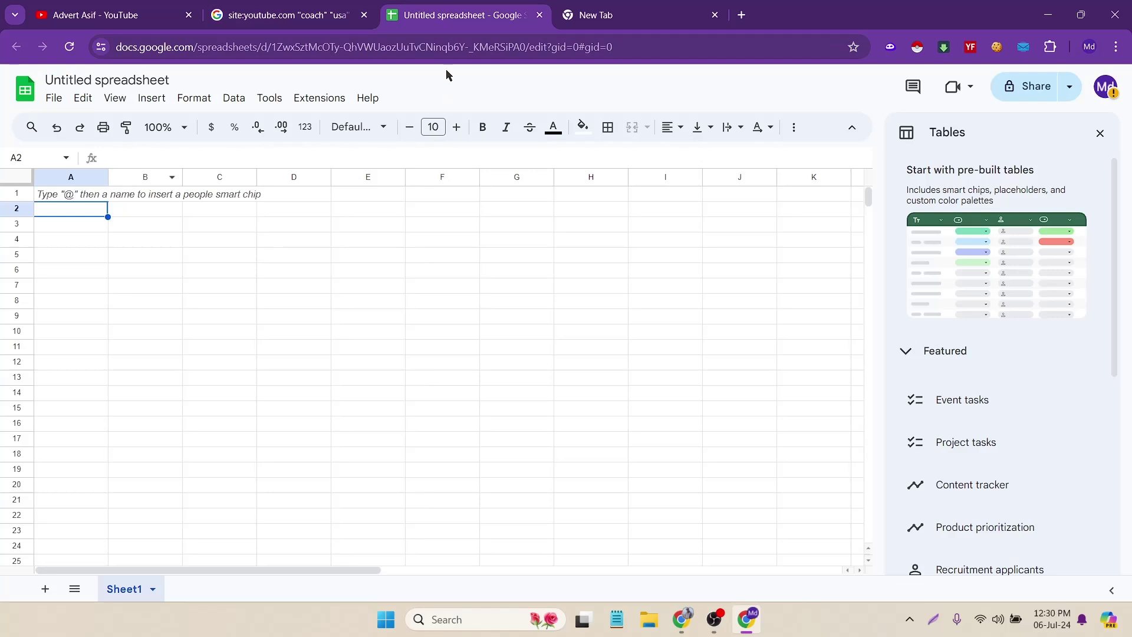
pyautogui.click(1101, 135)
pyautogui.click(283, 268)
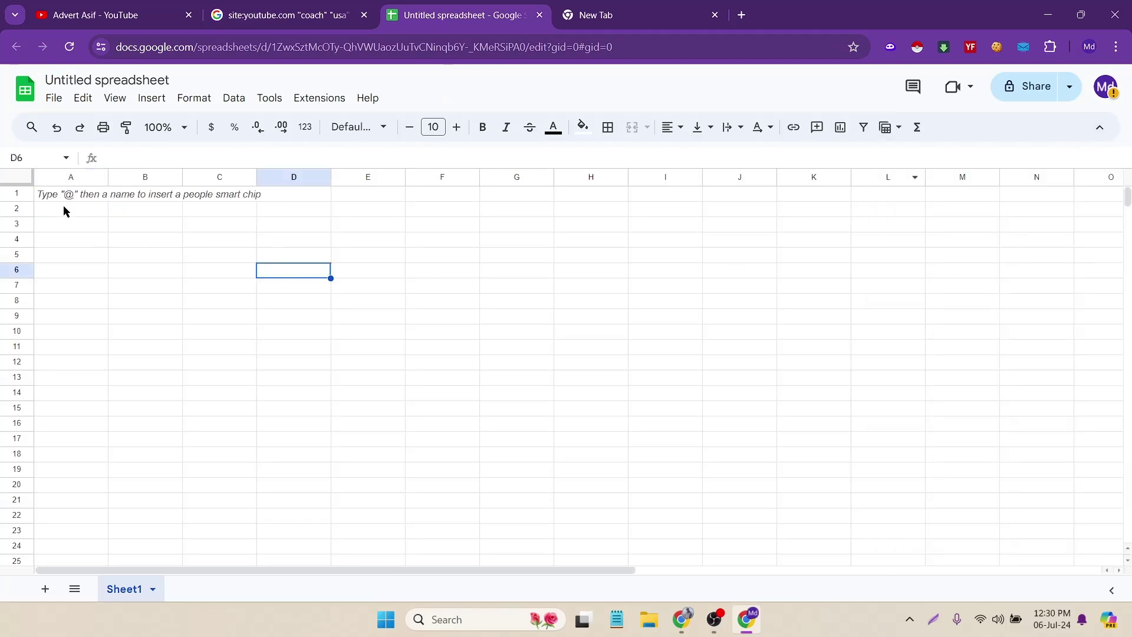
pyautogui.click(66, 211)
pyautogui.hotkey('ctrl', 'v')
pyautogui.click(197, 316)
pyautogui.click(99, 199)
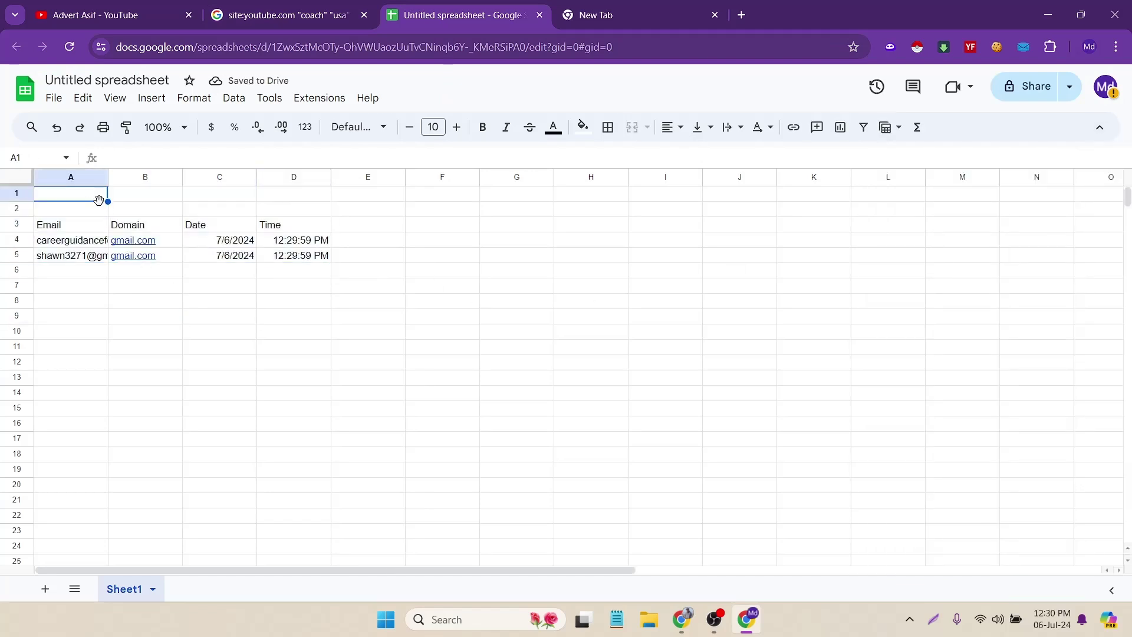
# - Widen column A and delete the Domain, Date and Time columns
pyautogui.moveTo(108, 177); pyautogui.dragTo(427, 175)
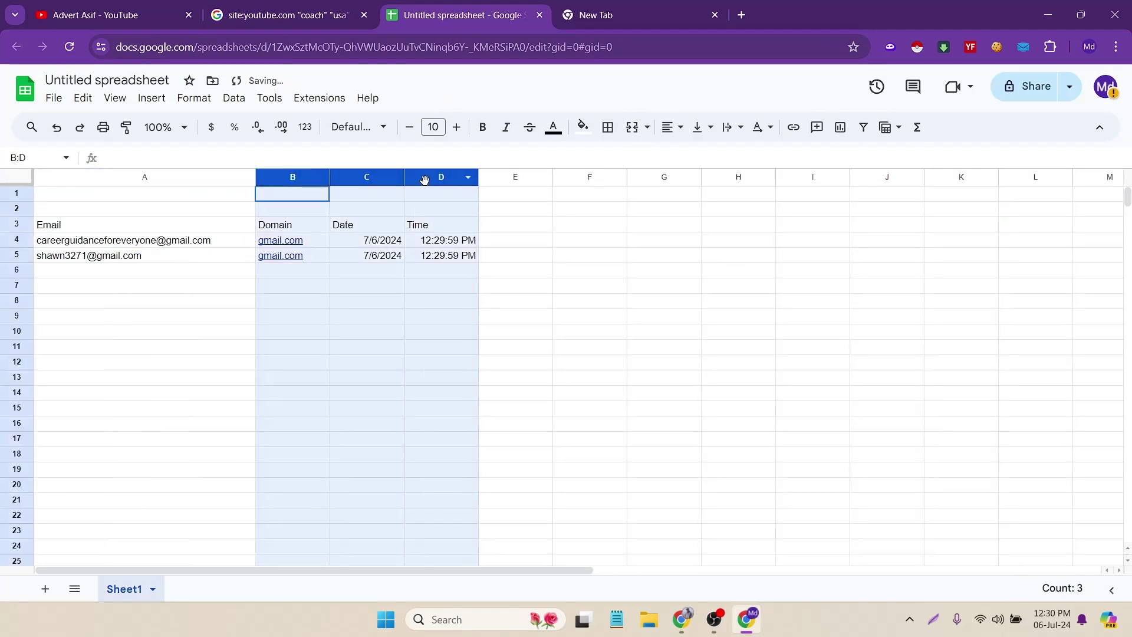
pyautogui.rightClick(427, 176)
pyautogui.click(348, 272)
pyautogui.click(313, 229)
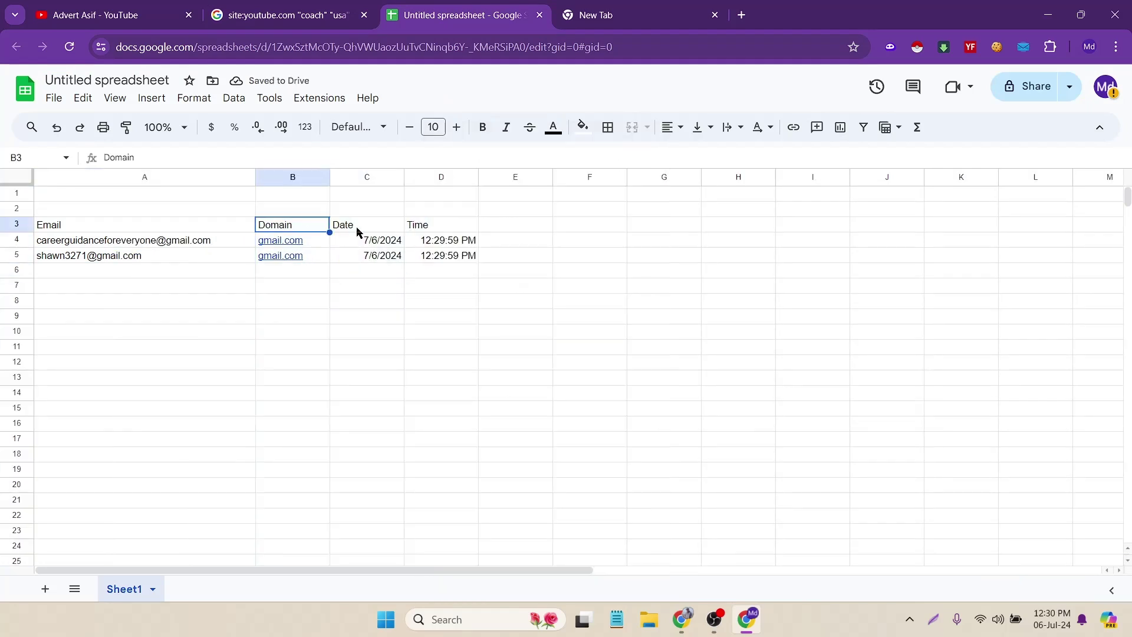
pyautogui.click(360, 230)
pyautogui.click(419, 224)
pyautogui.click(215, 230)
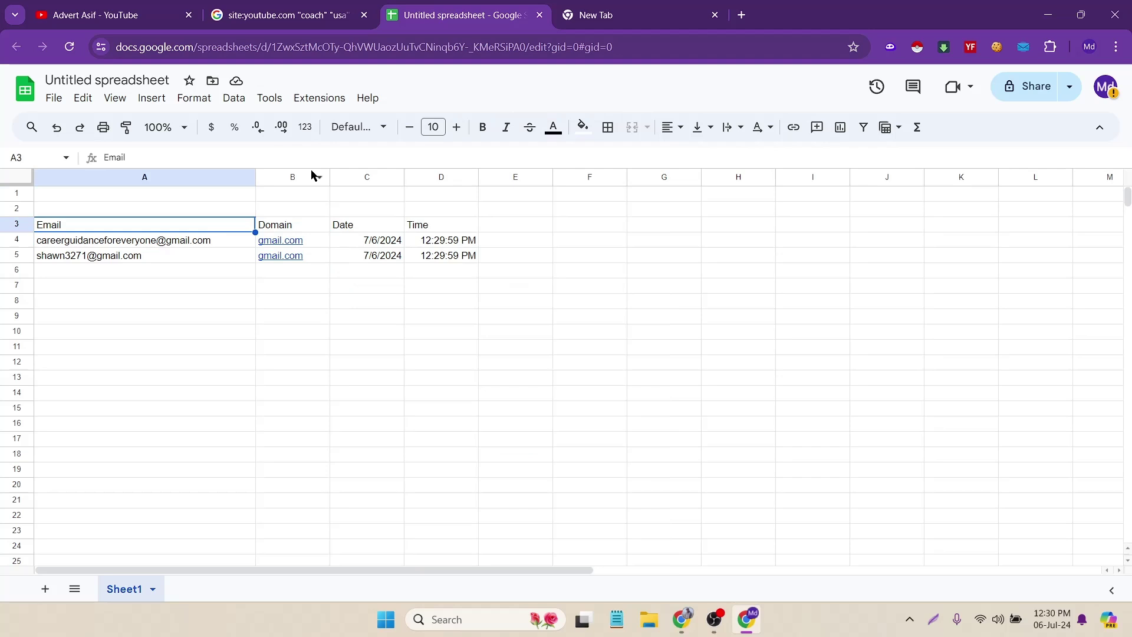
pyautogui.moveTo(313, 177); pyautogui.dragTo(415, 171)
pyautogui.rightClick(414, 172)
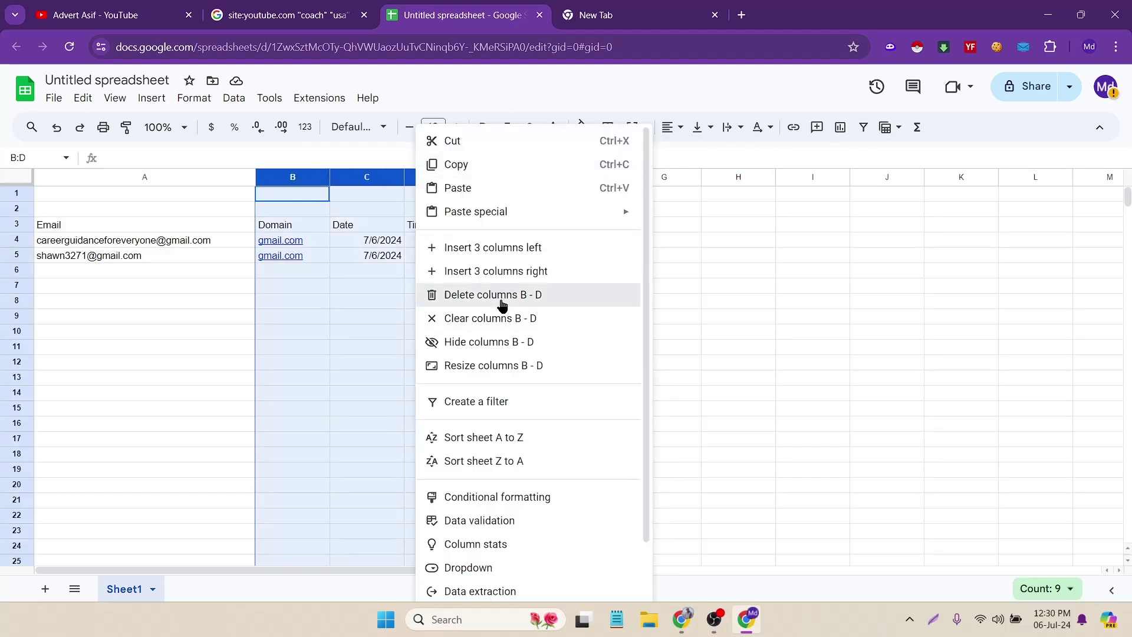
pyautogui.click(501, 296)
# - Delete the two empty rows above the Email header
pyautogui.click(198, 322)
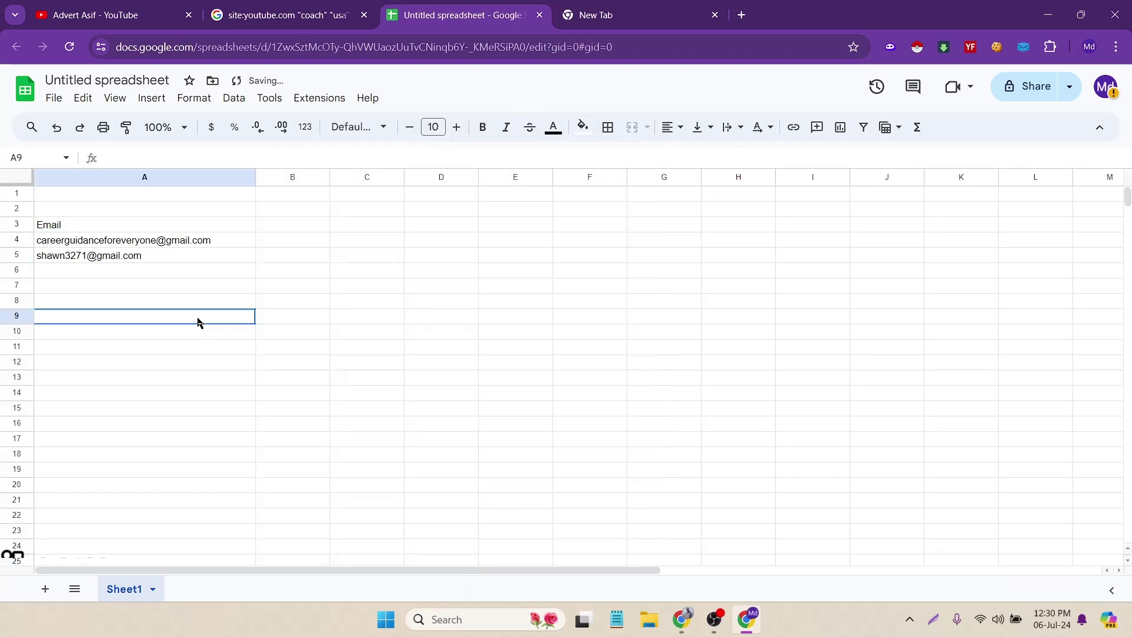
pyautogui.moveTo(15, 193); pyautogui.dragTo(13, 207)
pyautogui.rightClick(13, 208)
pyautogui.click(69, 374)
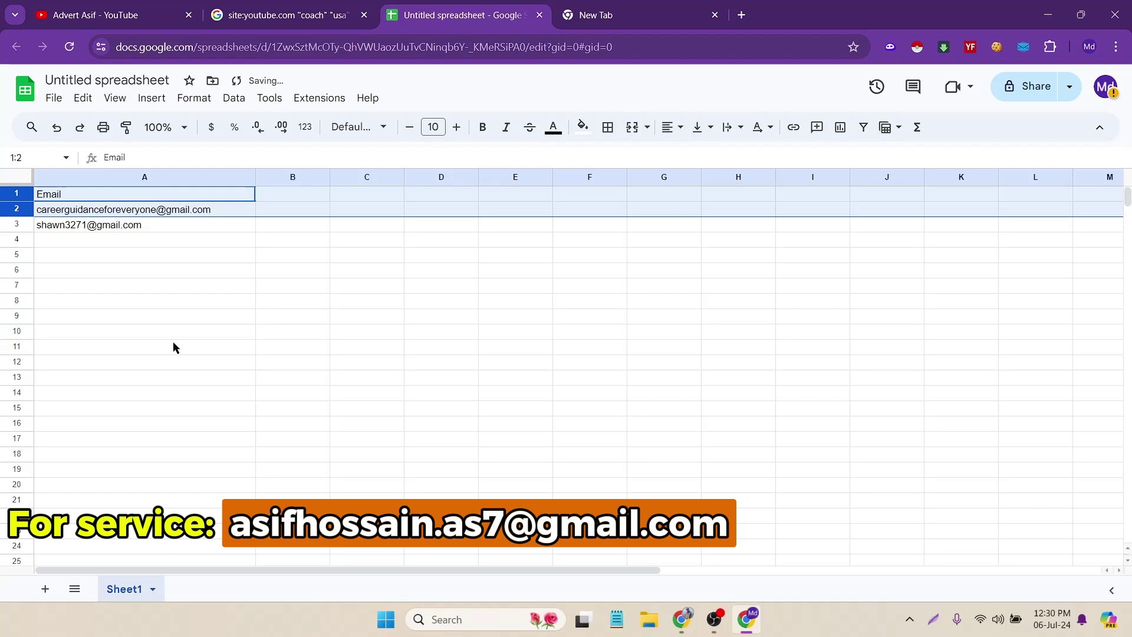
# - Scan the next page of coach results with Email Extractor and copy the eight found emails
pyautogui.click(289, 14)
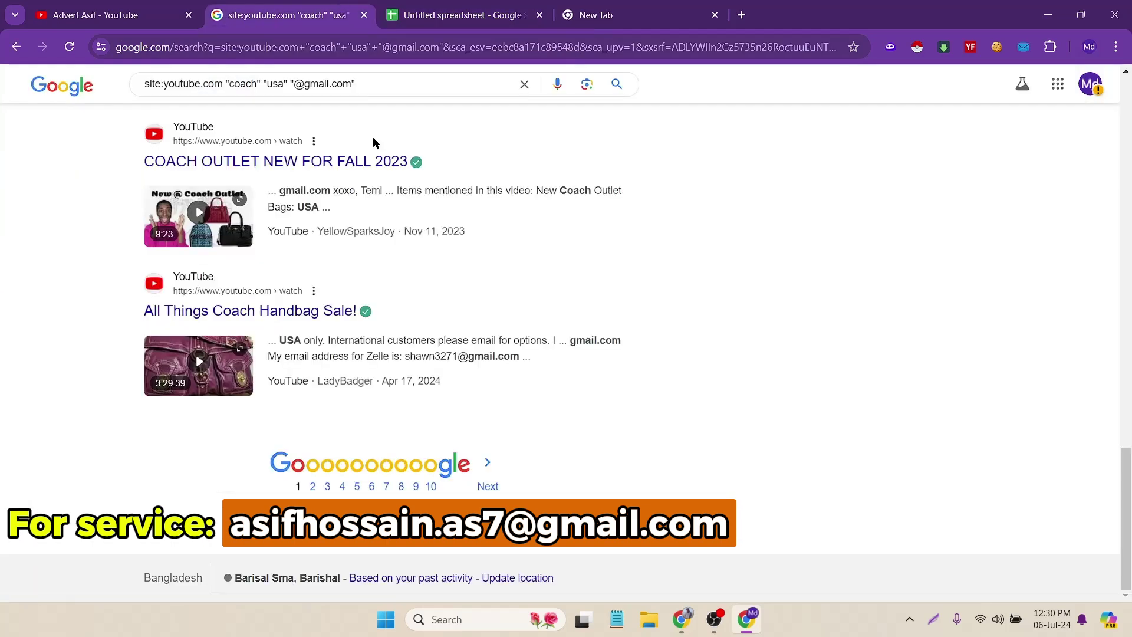
pyautogui.click(488, 486)
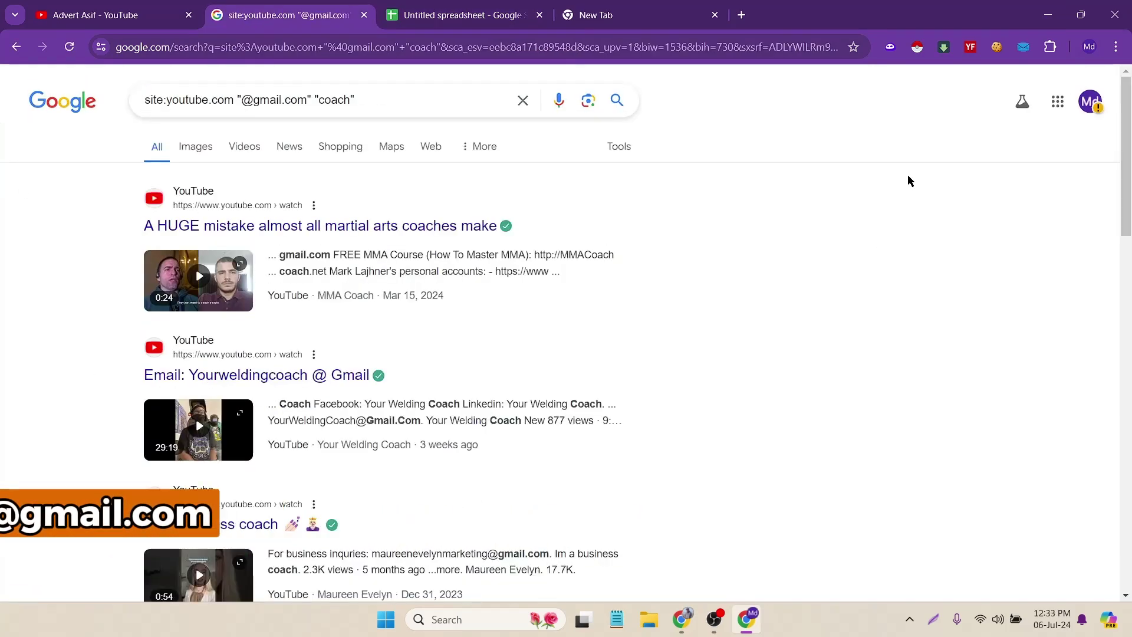
pyautogui.click(1023, 46)
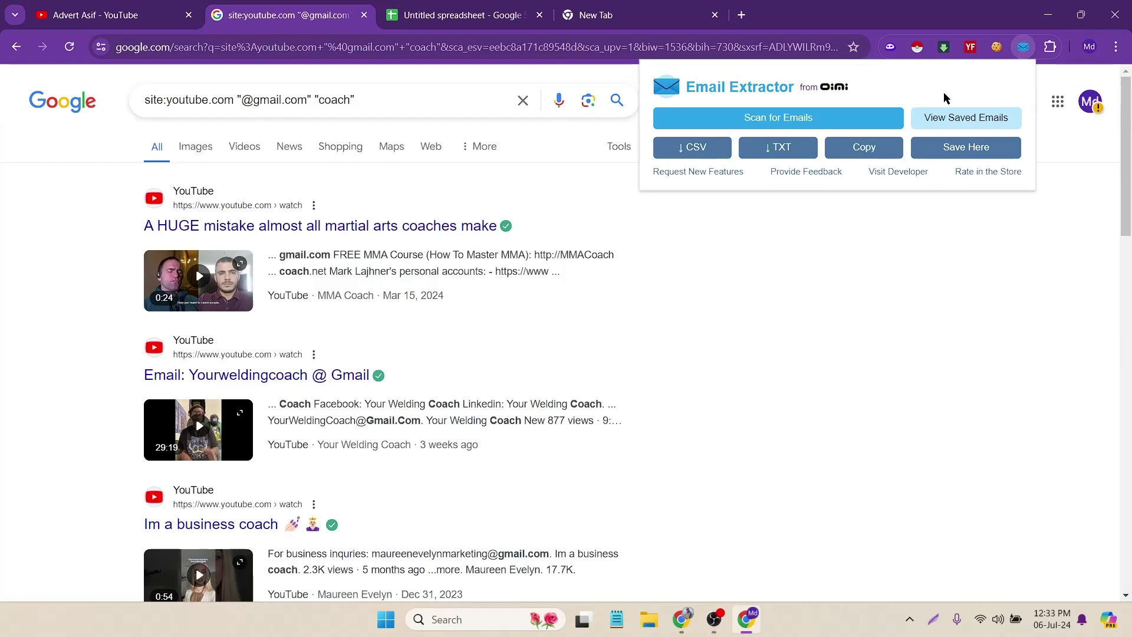
pyautogui.click(833, 126)
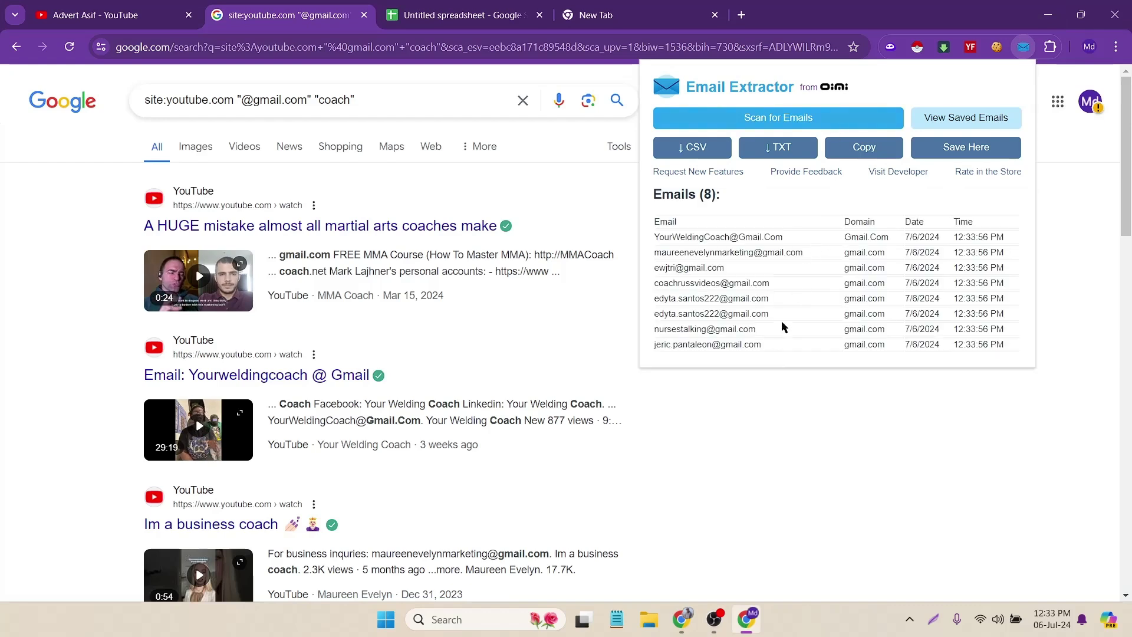
pyautogui.moveTo(775, 351); pyautogui.dragTo(653, 238)
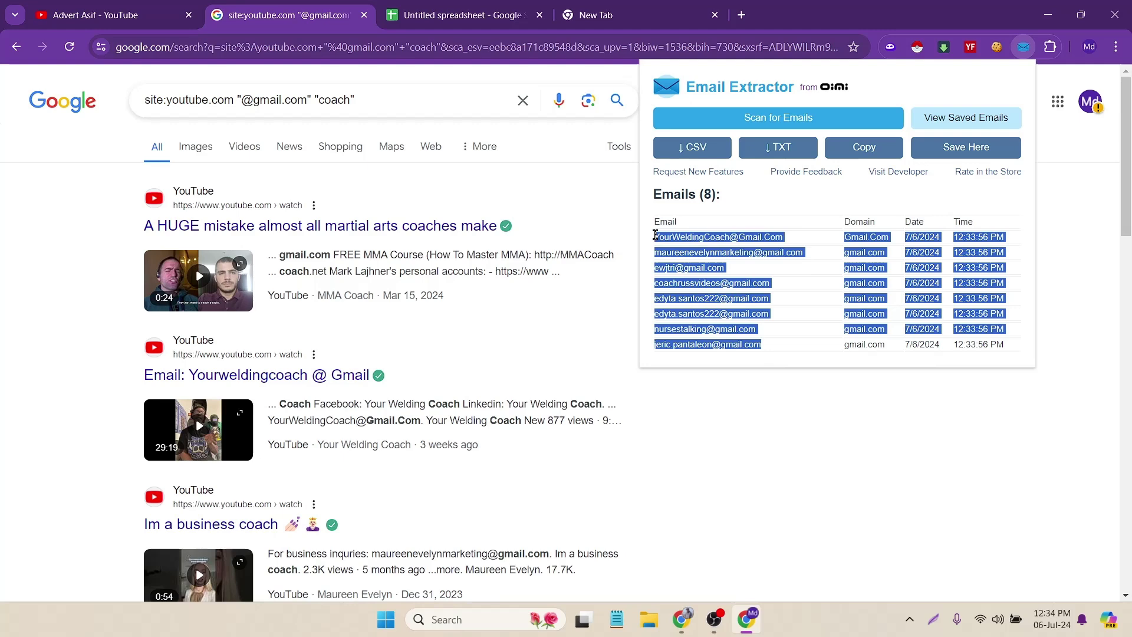
pyautogui.click(476, 7)
# - Paste the eight new rows at A6 and clear the Domain, Date and Time data in columns B–D
pyautogui.click(150, 272)
pyautogui.hotkey('ctrl', 'v')
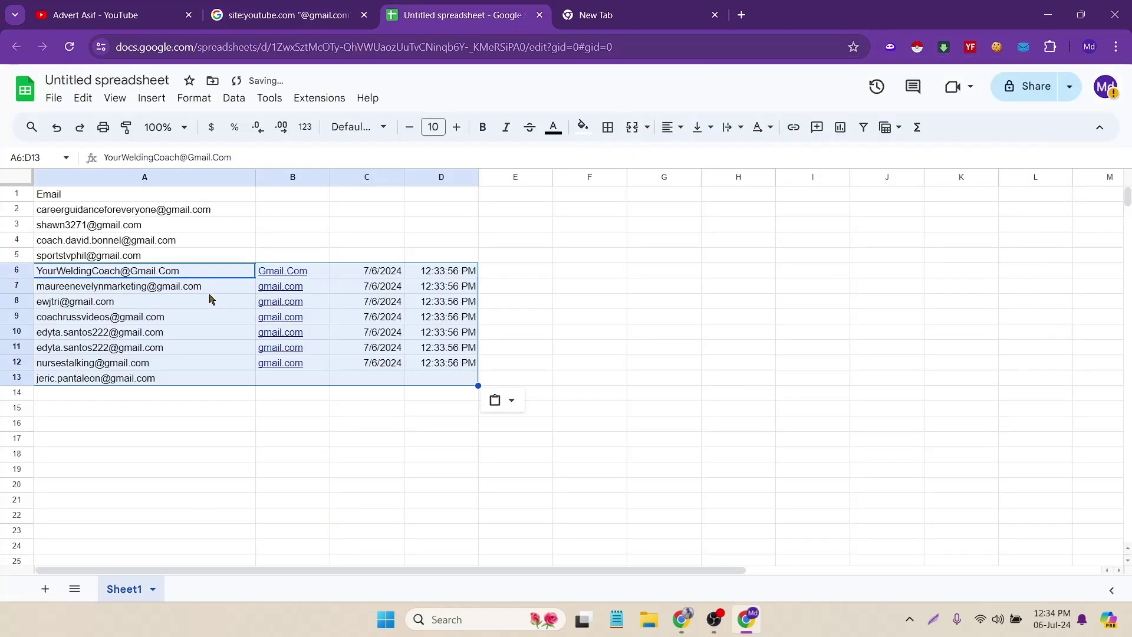
pyautogui.moveTo(293, 177); pyautogui.dragTo(417, 179)
pyautogui.rightClick(417, 179)
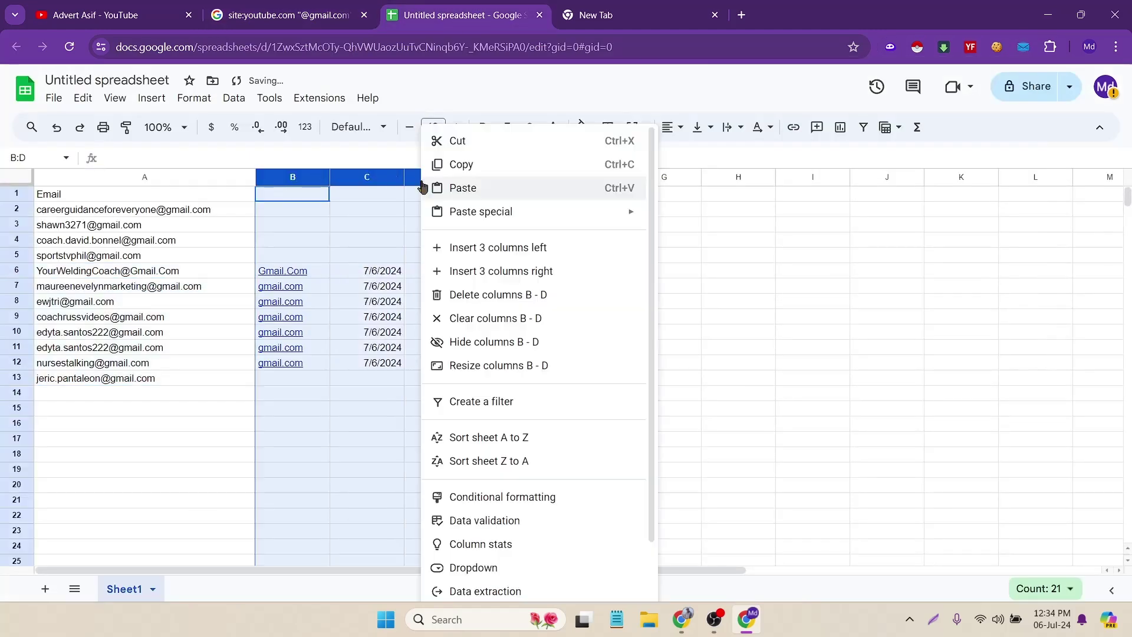
pyautogui.click(503, 316)
pyautogui.click(399, 348)
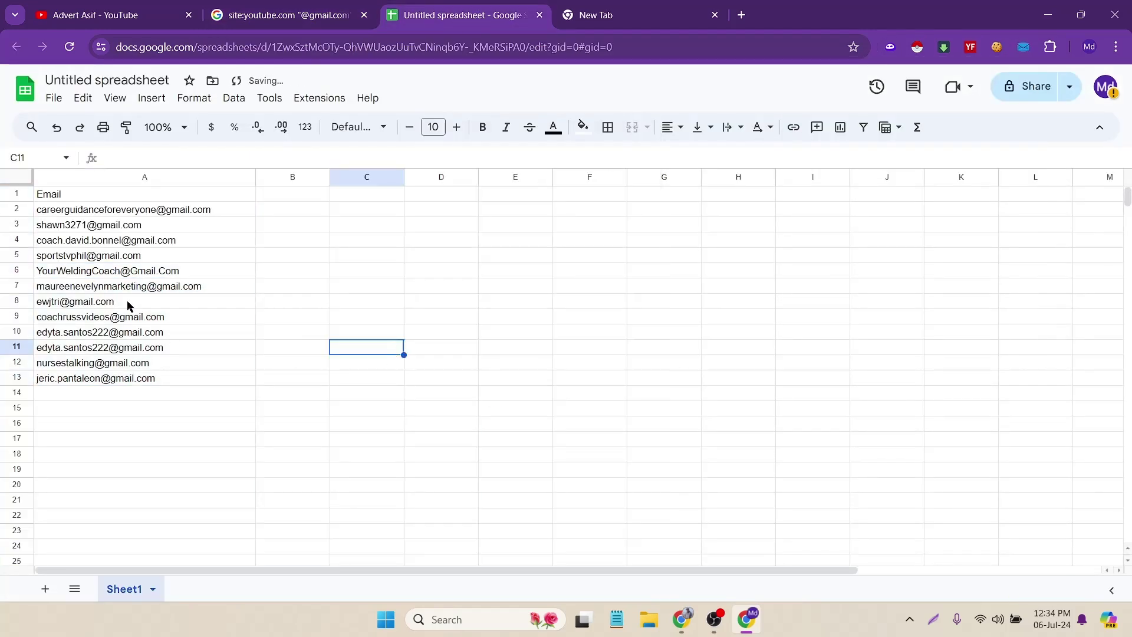
pyautogui.click(306, 7)
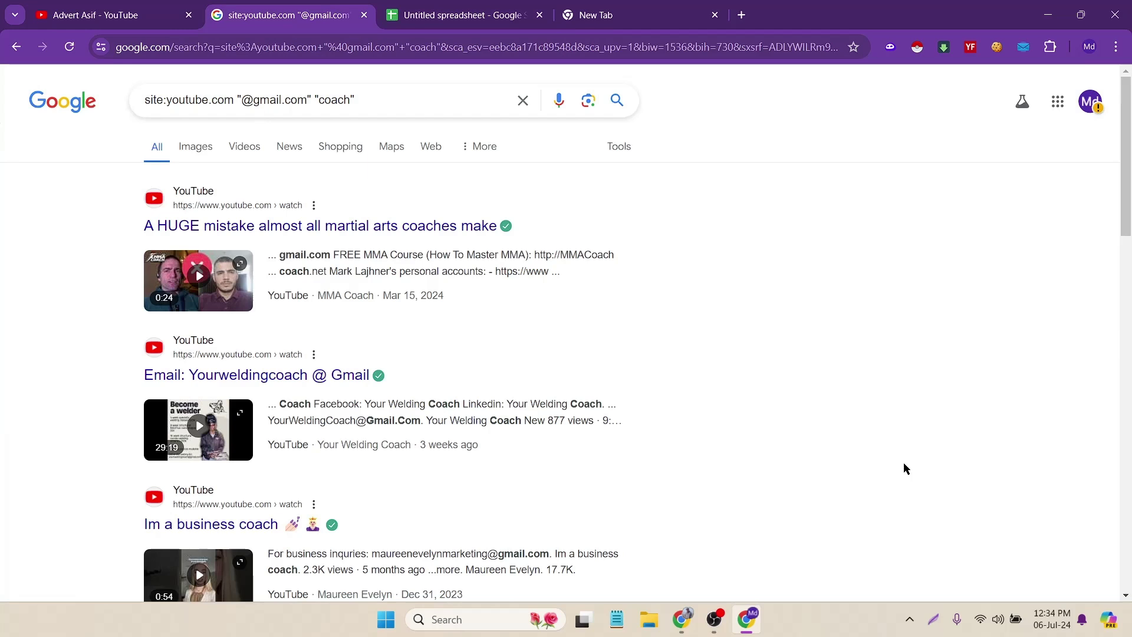
# - Review the results, highlighting gmail addresses in the business, triathlon and basketball coach snippets
pyautogui.scroll(-2, 792, 478)
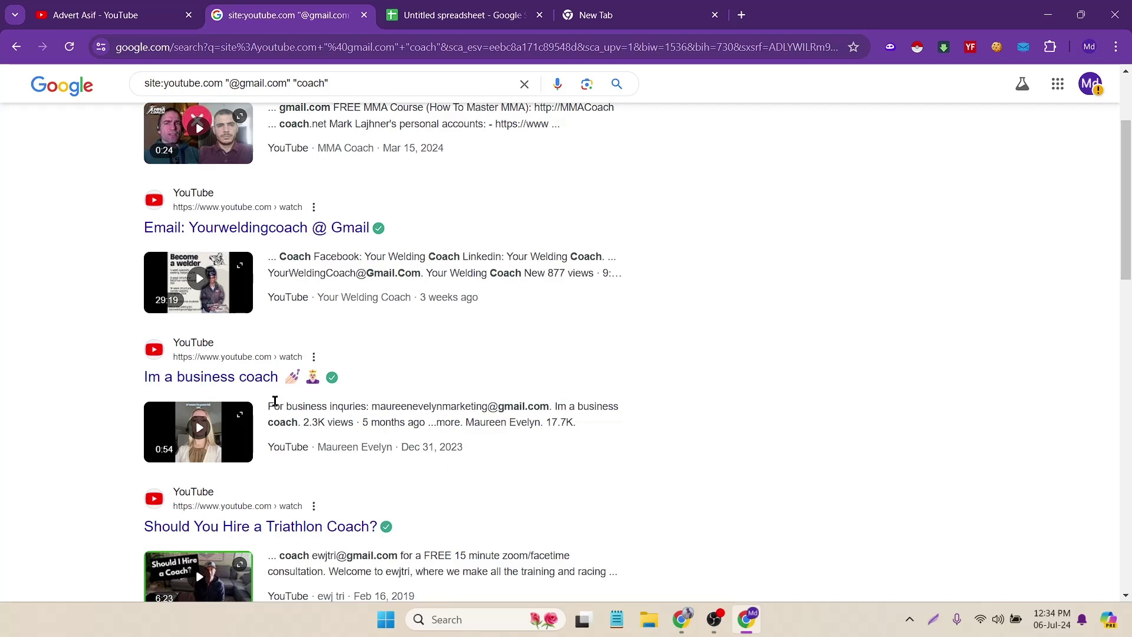
pyautogui.moveTo(269, 406); pyautogui.dragTo(548, 404)
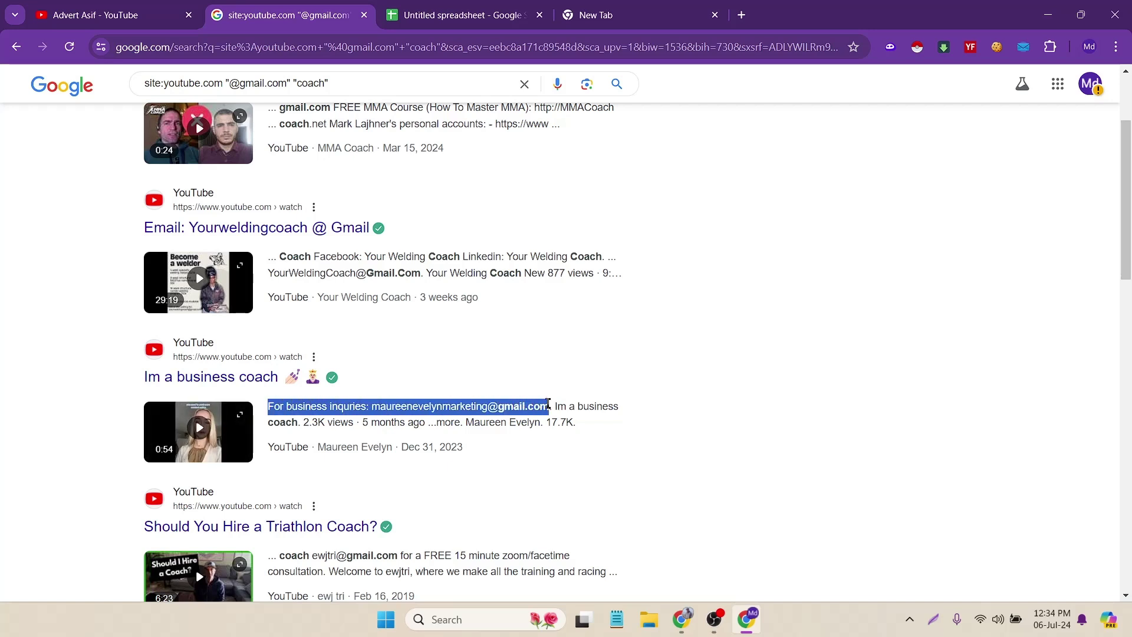
pyautogui.doubleClick(421, 411)
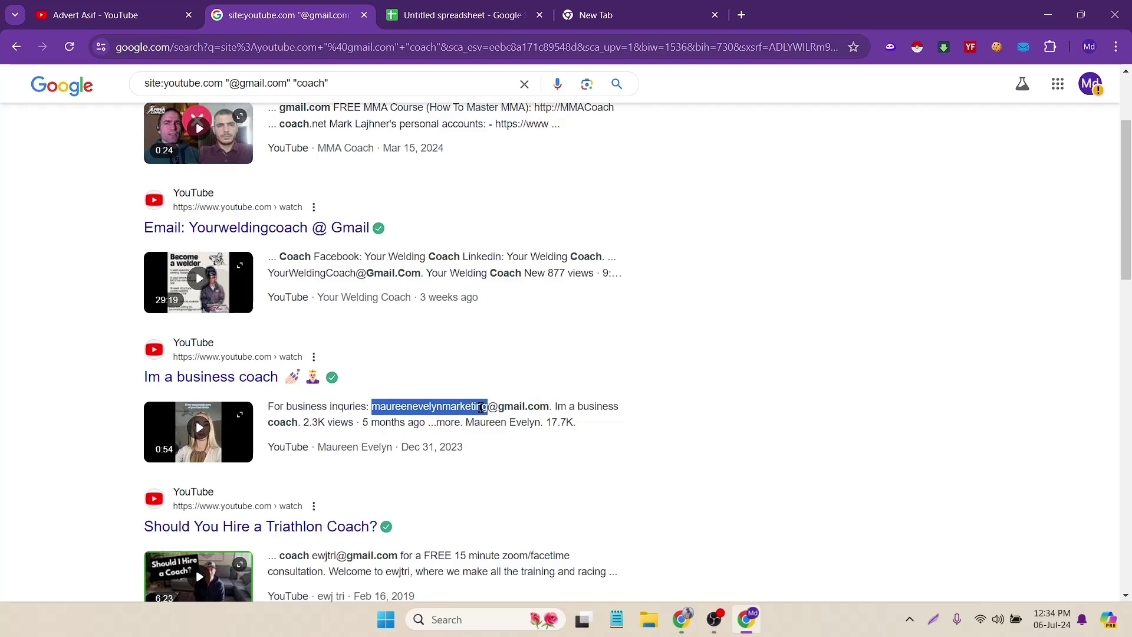
pyautogui.scroll(-5, 708, 383)
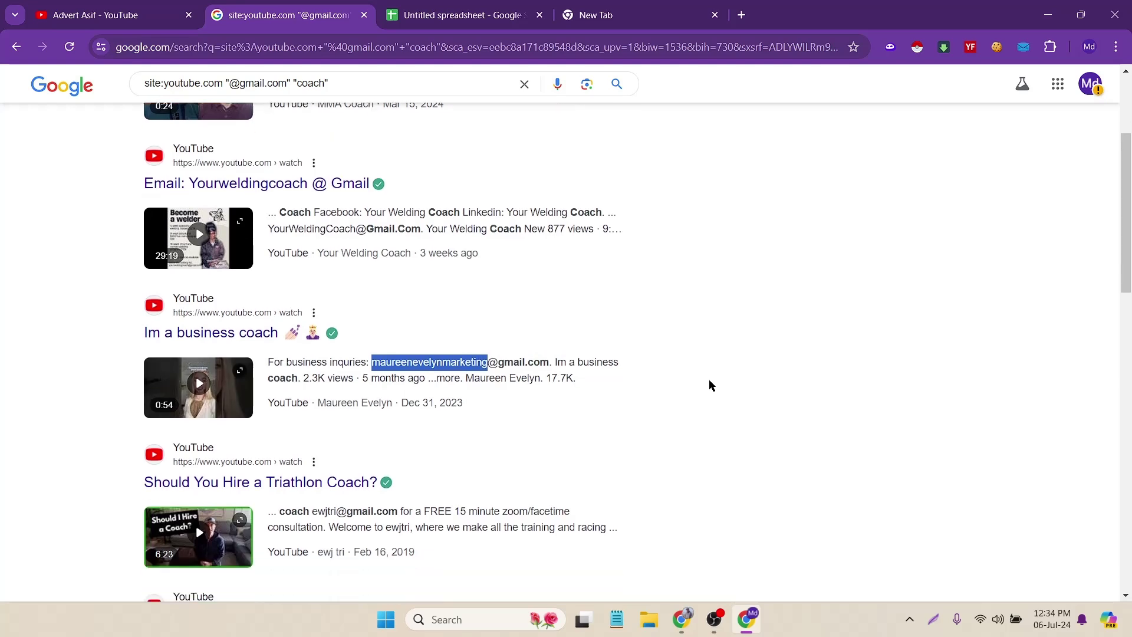
pyautogui.doubleClick(317, 263)
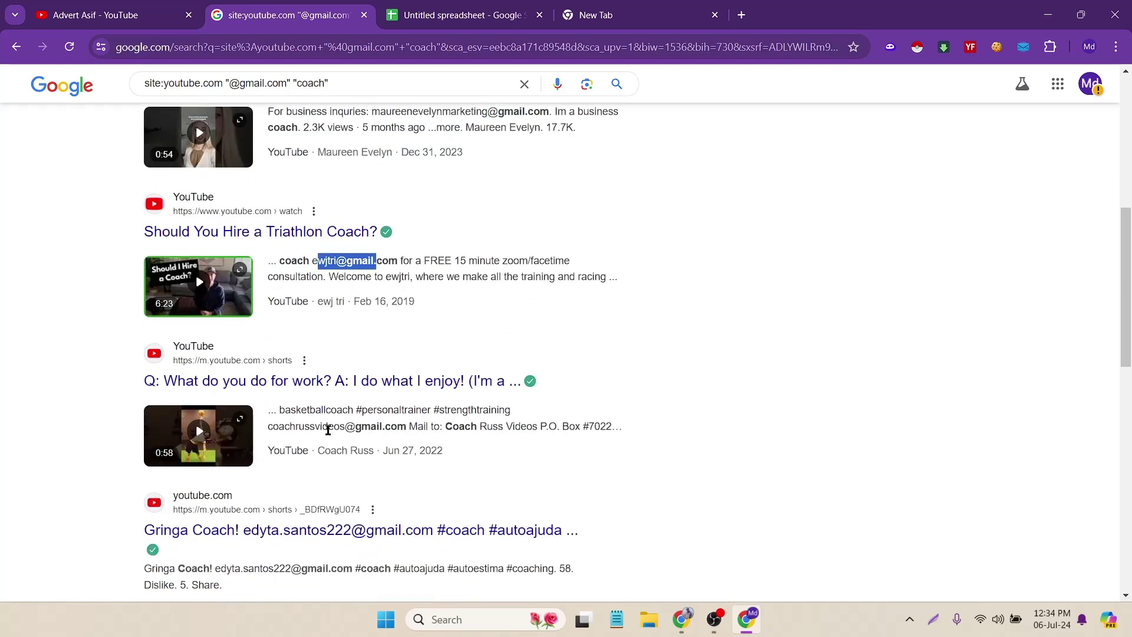
pyautogui.moveTo(271, 428); pyautogui.dragTo(407, 426)
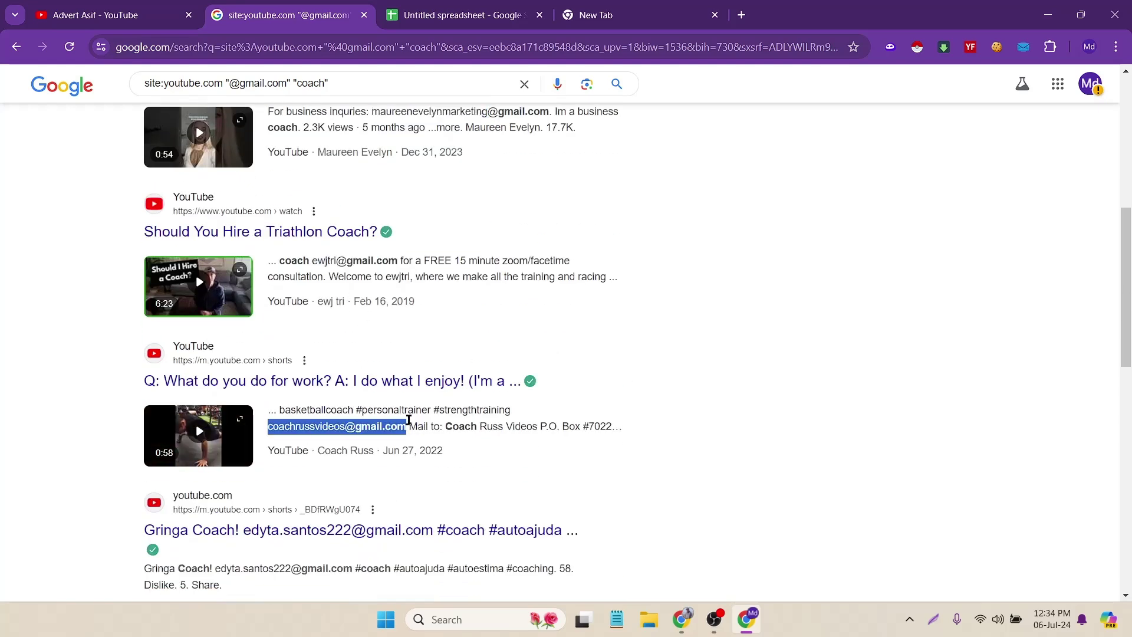
pyautogui.click(700, 382)
pyautogui.scroll(-5, 701, 381)
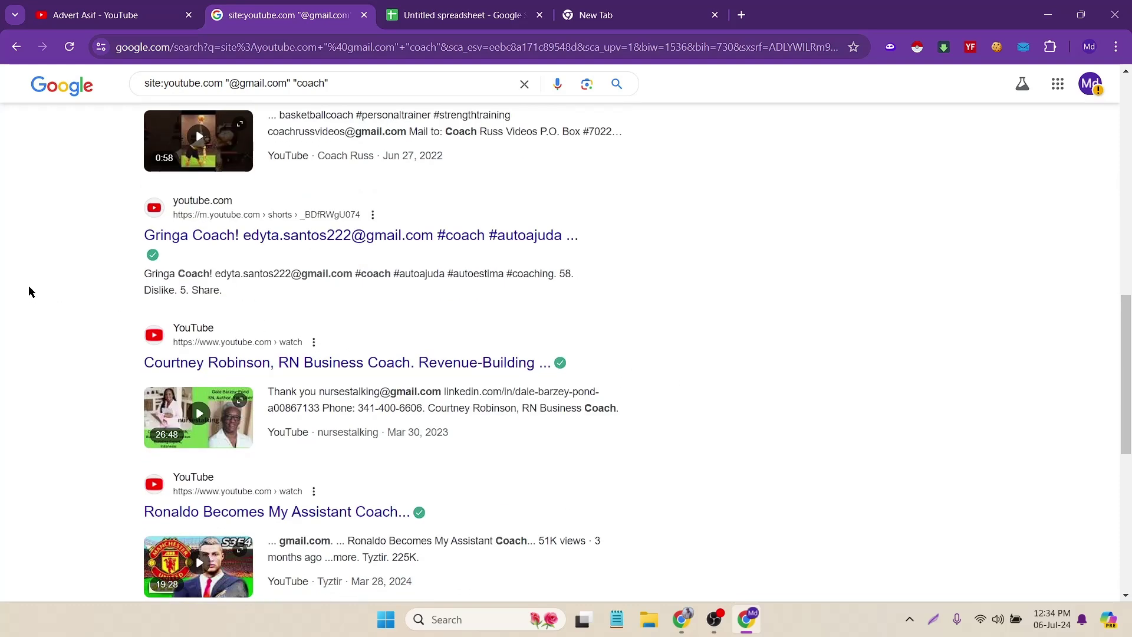
pyautogui.scroll(12, 31, 295)
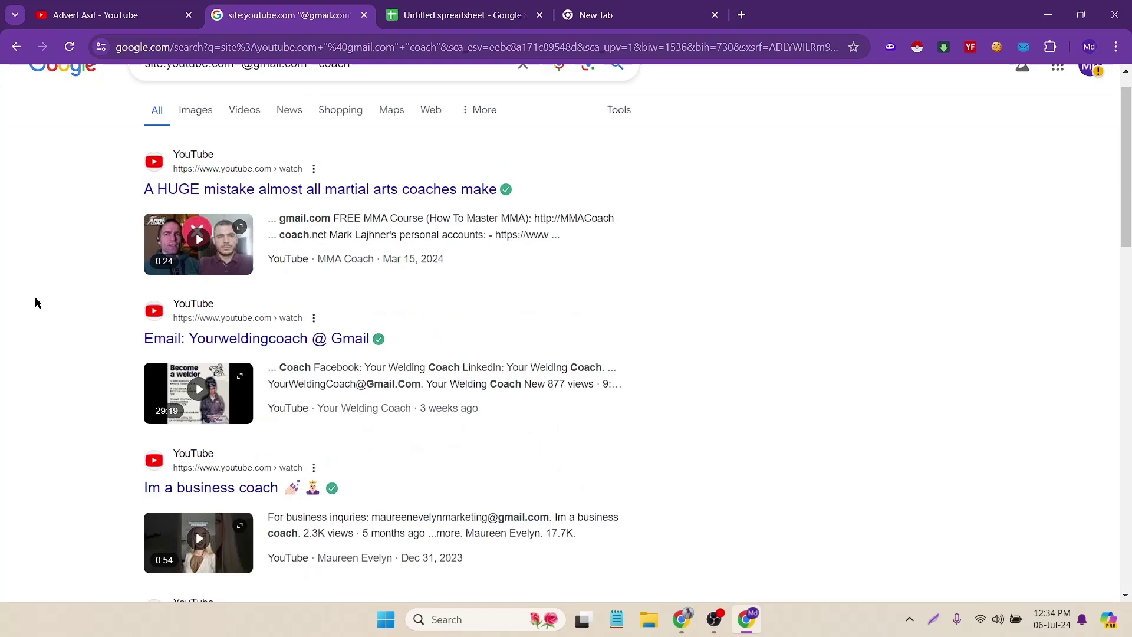
pyautogui.scroll(-20, 816, 283)
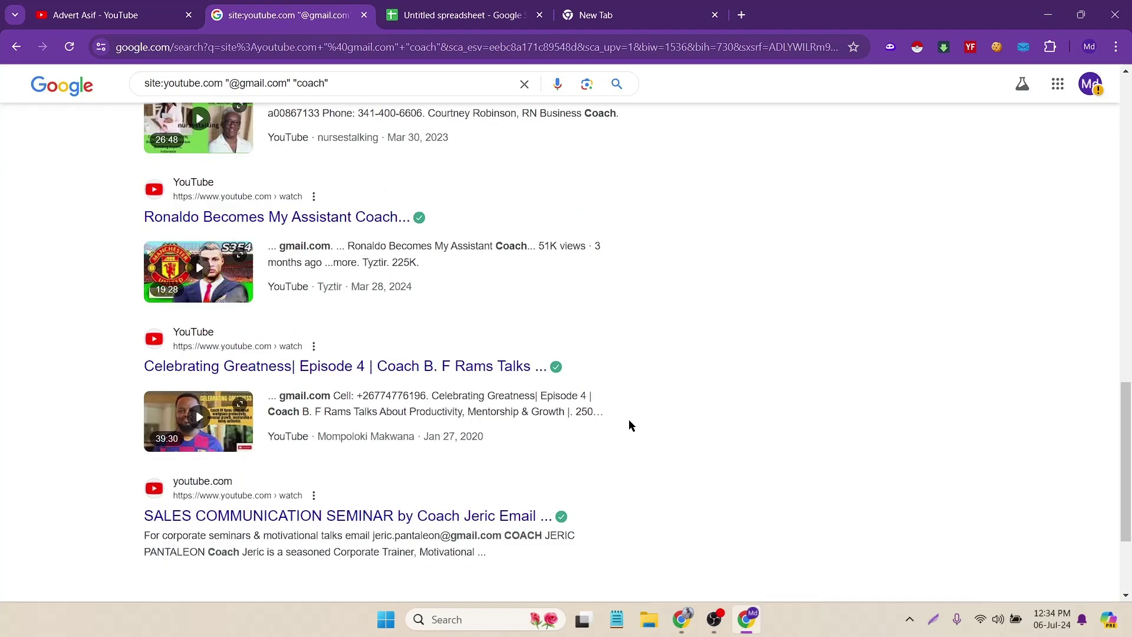
# - Load the next results page and scan it with Email Extractor, finding two more emails
pyautogui.click(313, 487)
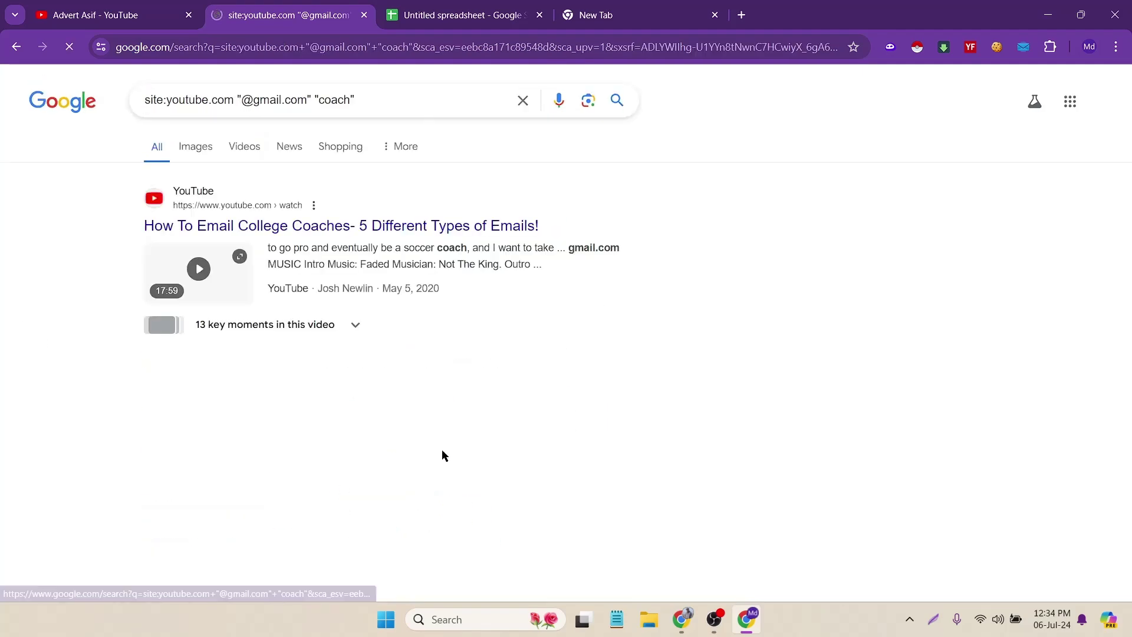
pyautogui.click(1024, 47)
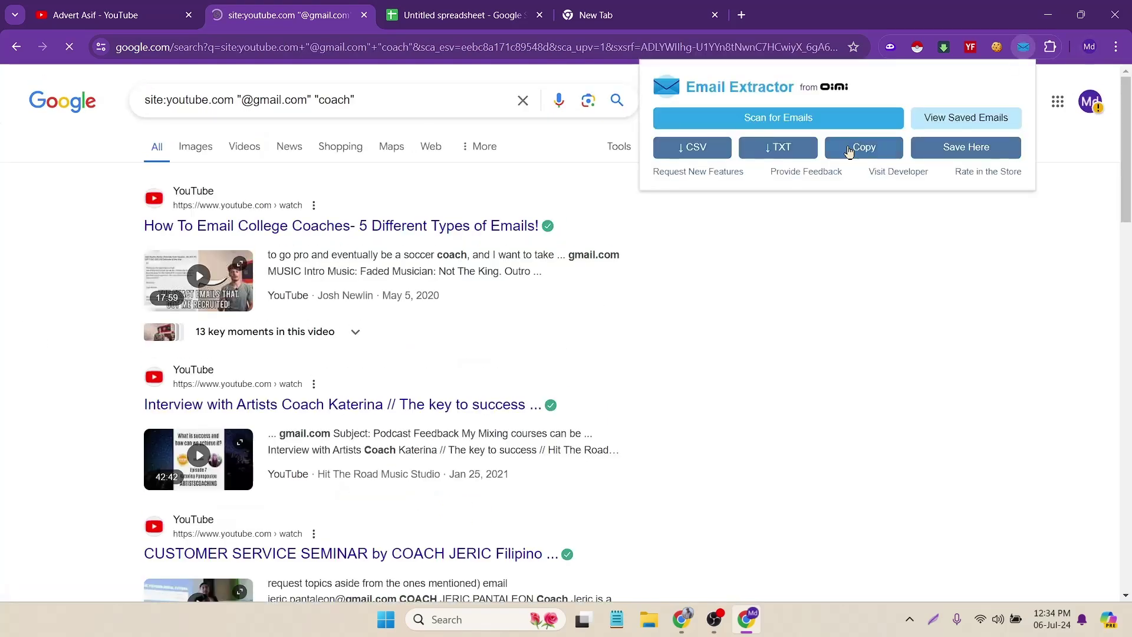
pyautogui.click(803, 119)
pyautogui.moveTo(757, 261); pyautogui.dragTo(654, 235)
pyautogui.click(757, 346)
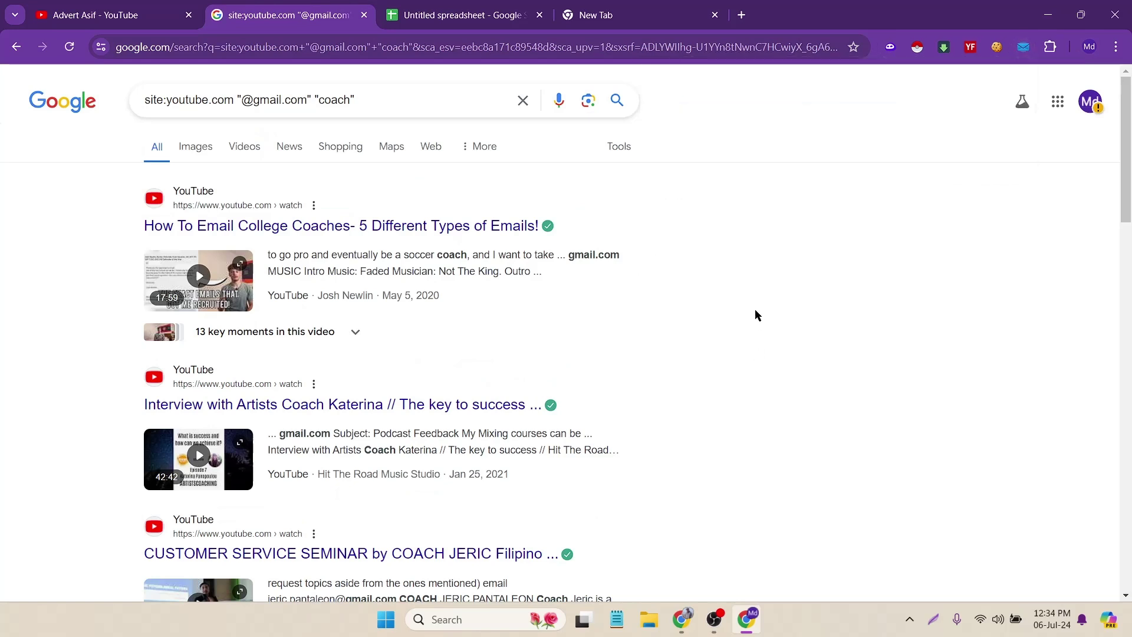
# - On the tutorial channel's YouTube page, expand About, highlight the contact email, then close it
pyautogui.click(114, 8)
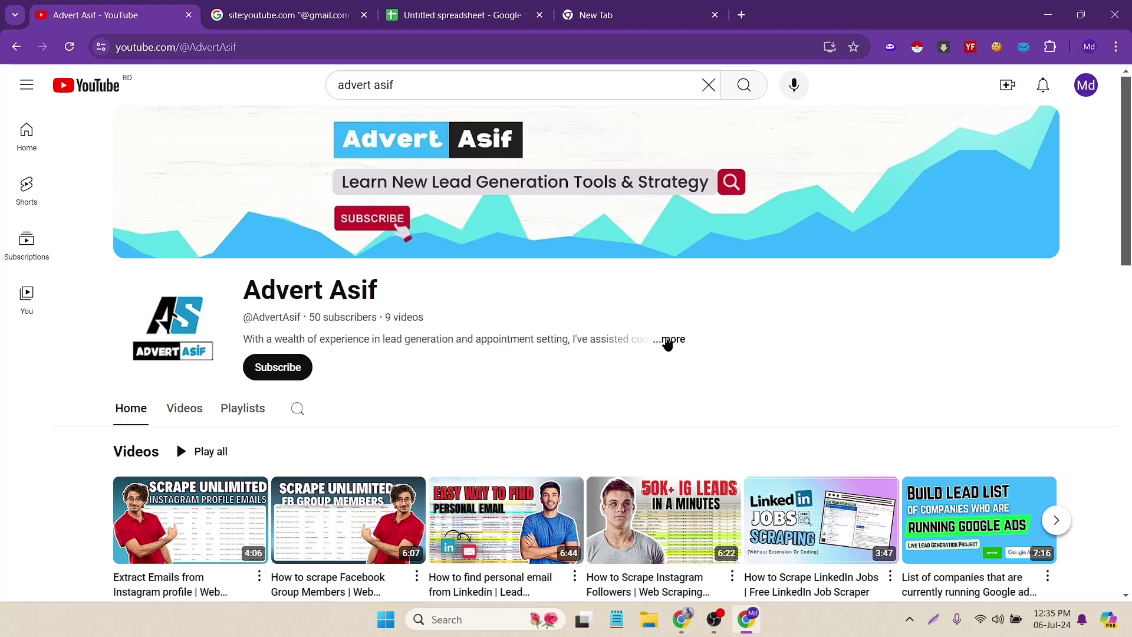
pyautogui.click(667, 339)
pyautogui.moveTo(606, 334); pyautogui.dragTo(740, 338)
pyautogui.moveTo(600, 334); pyautogui.dragTo(737, 336)
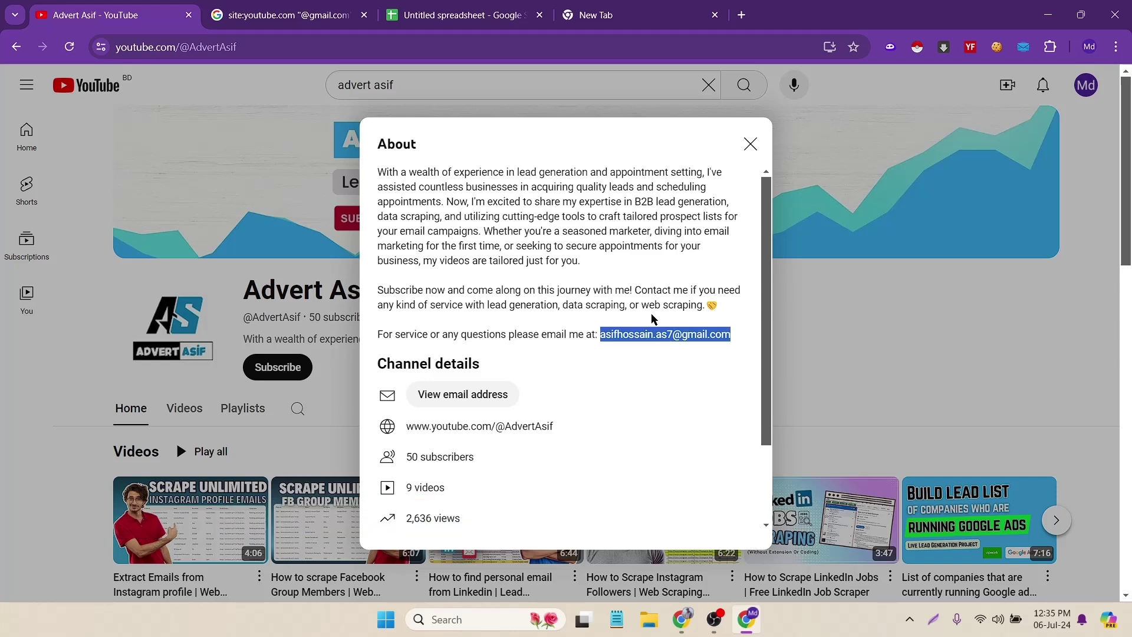
pyautogui.click(751, 144)
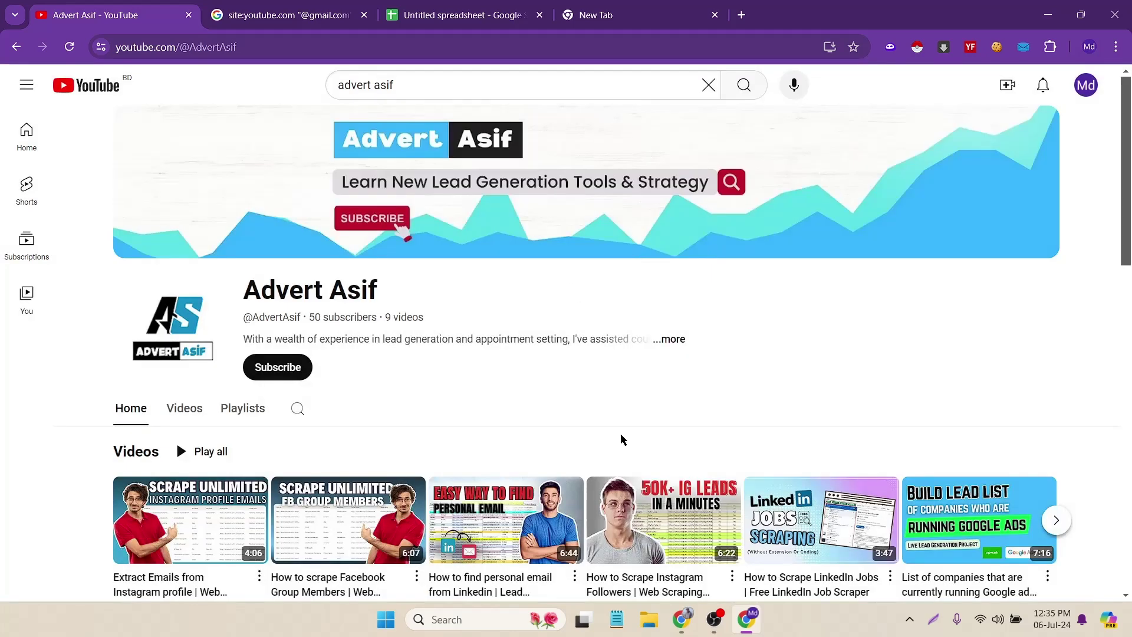